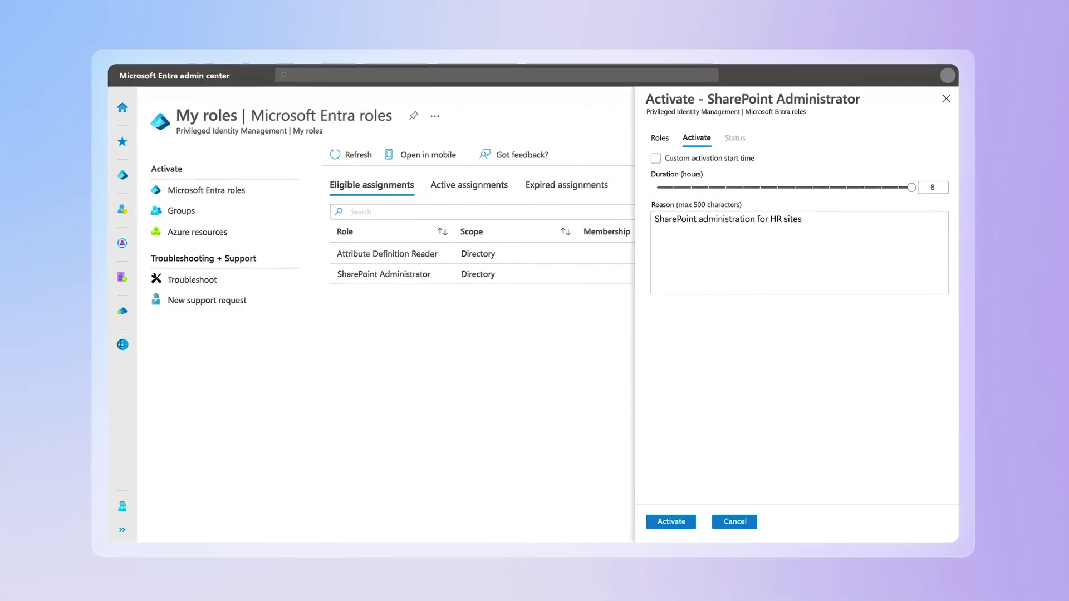
- Submit the eight-hour SharePoint Administrator activation, justified as SharePoint administration for HR sites
click(672, 523)
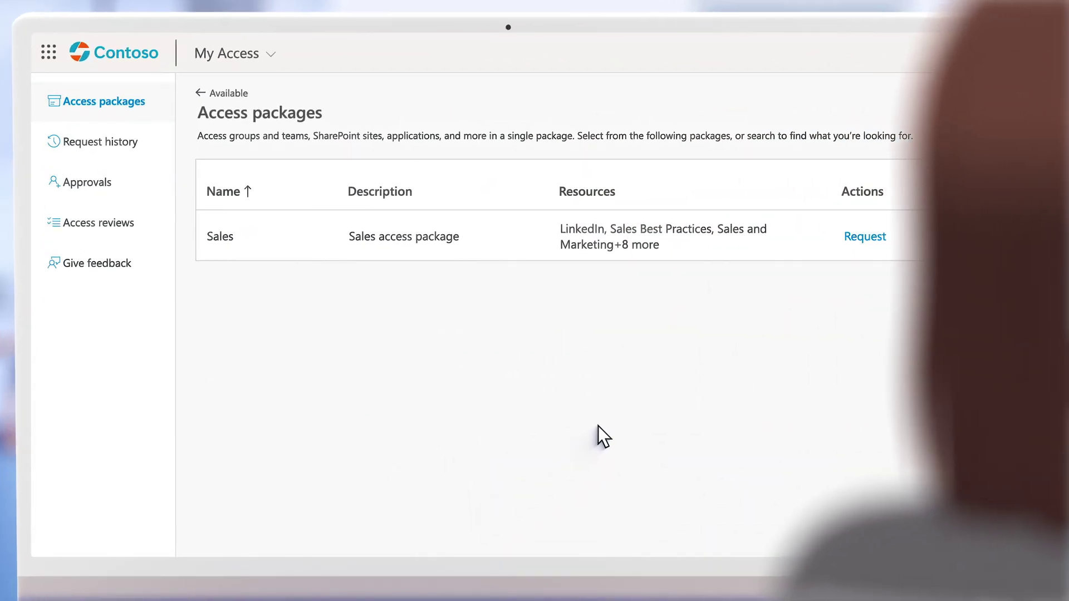
- In the Sales access package, select Adobe Document Cloud, LinkedIn and Salesforce as applications
click(864, 237)
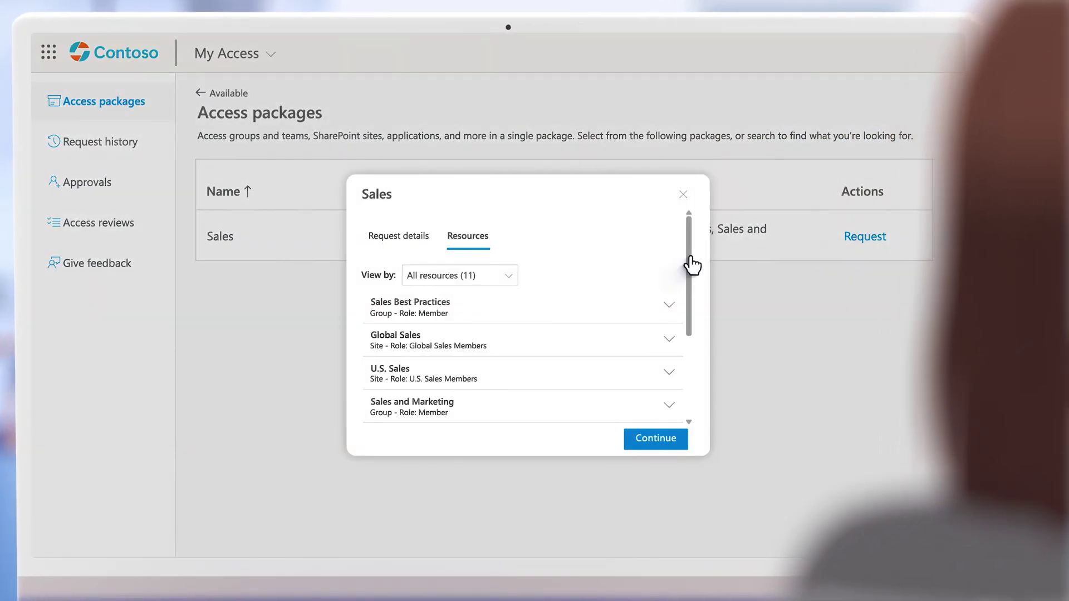
drag(689, 262, 691, 299)
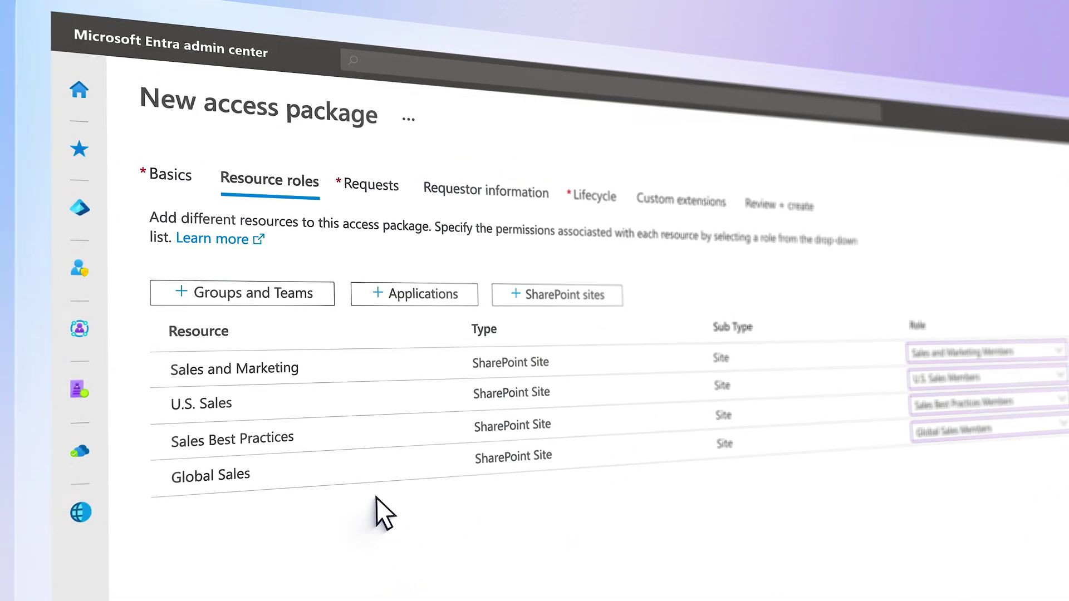
click(373, 293)
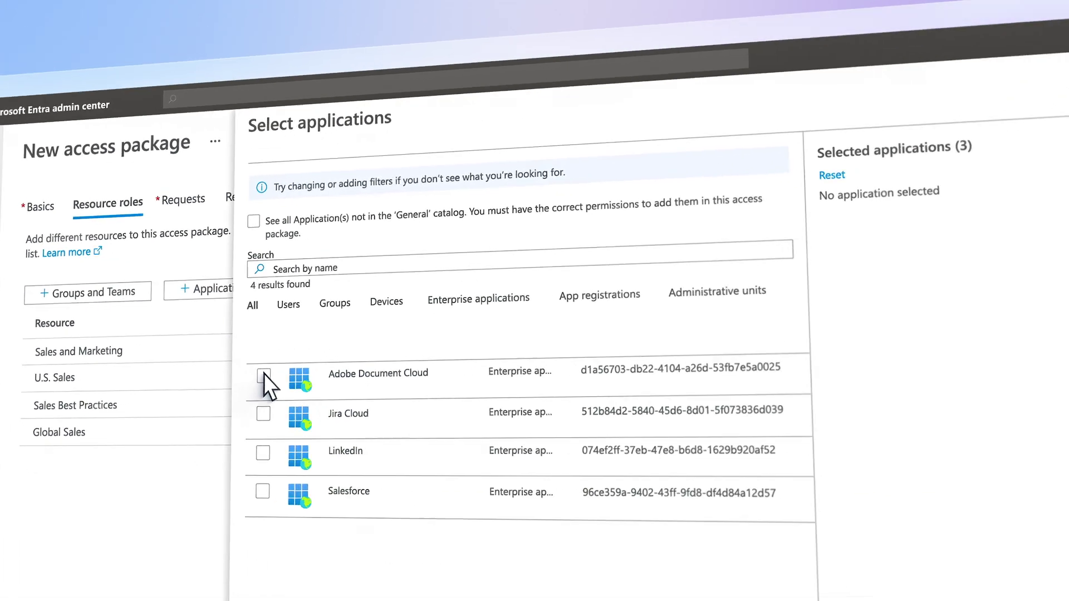
click(263, 370)
click(211, 442)
click(210, 478)
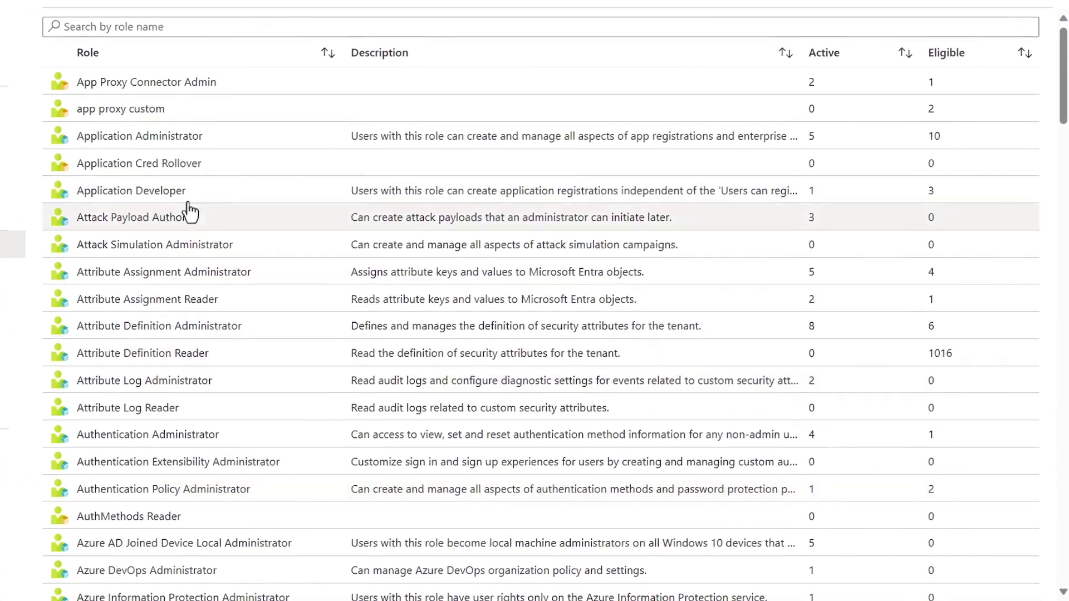
click(190, 199)
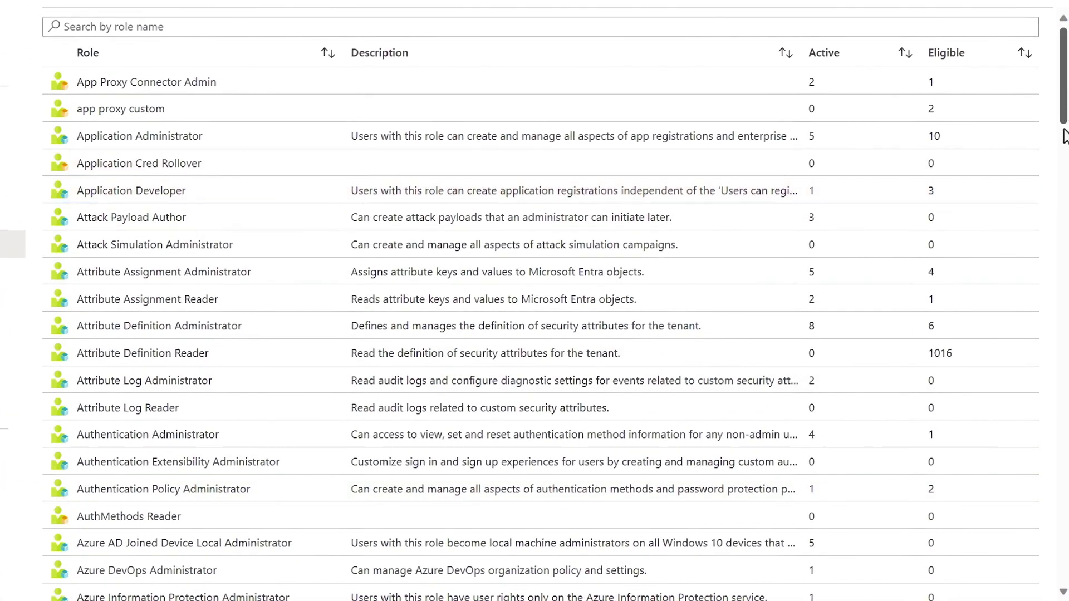
scroll(191, 206, down, 15)
click(266, 450)
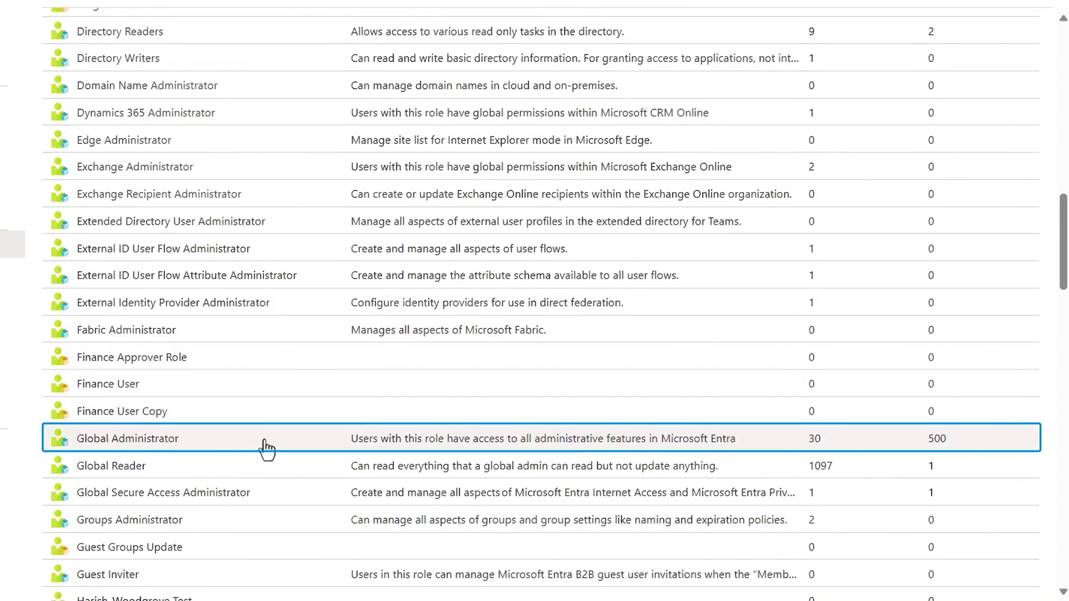
scroll(989, 334, down, 3)
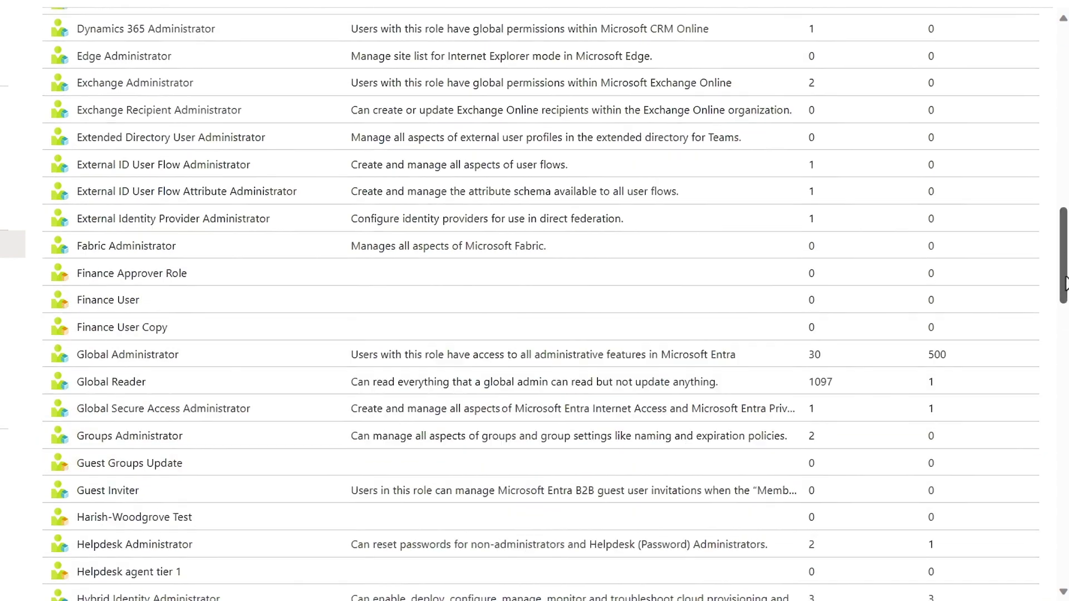
scroll(997, 400, down, 15)
scroll(1005, 474, down, 7)
scroll(1000, 466, down, 2)
click(304, 454)
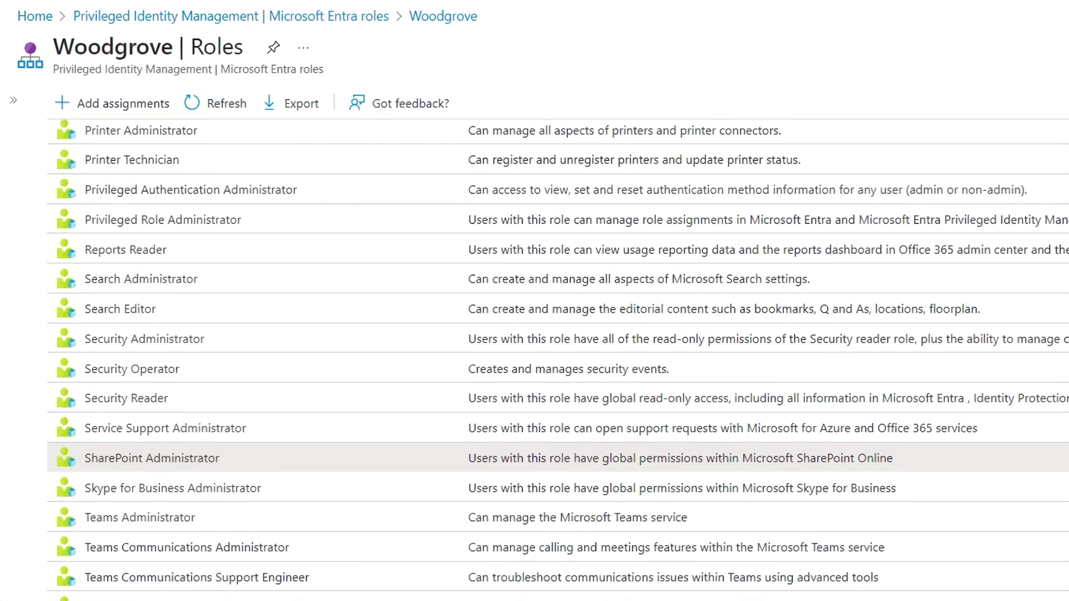
click(205, 471)
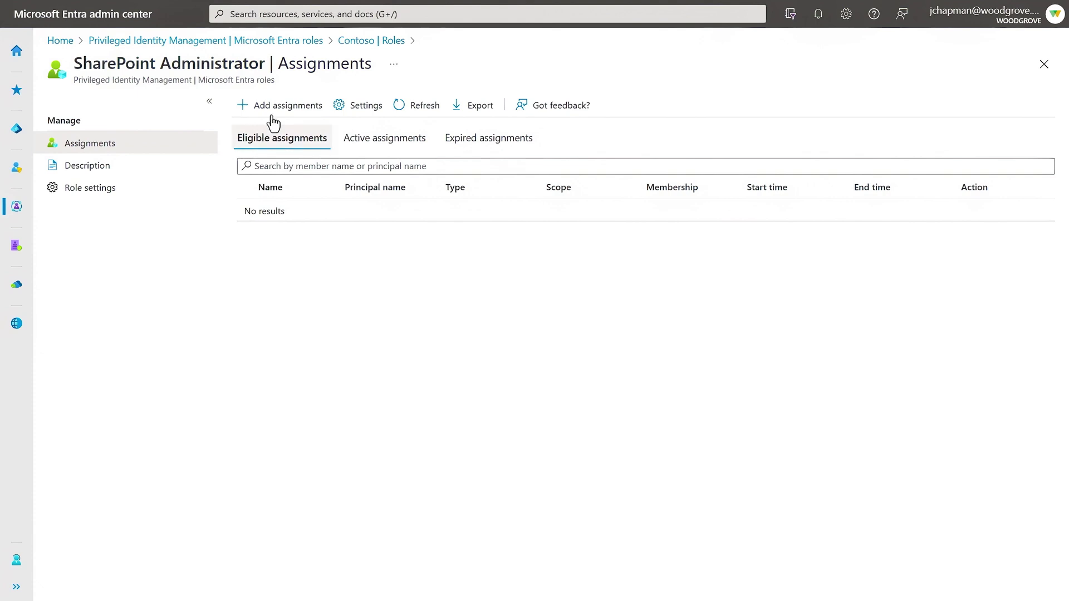
click(280, 109)
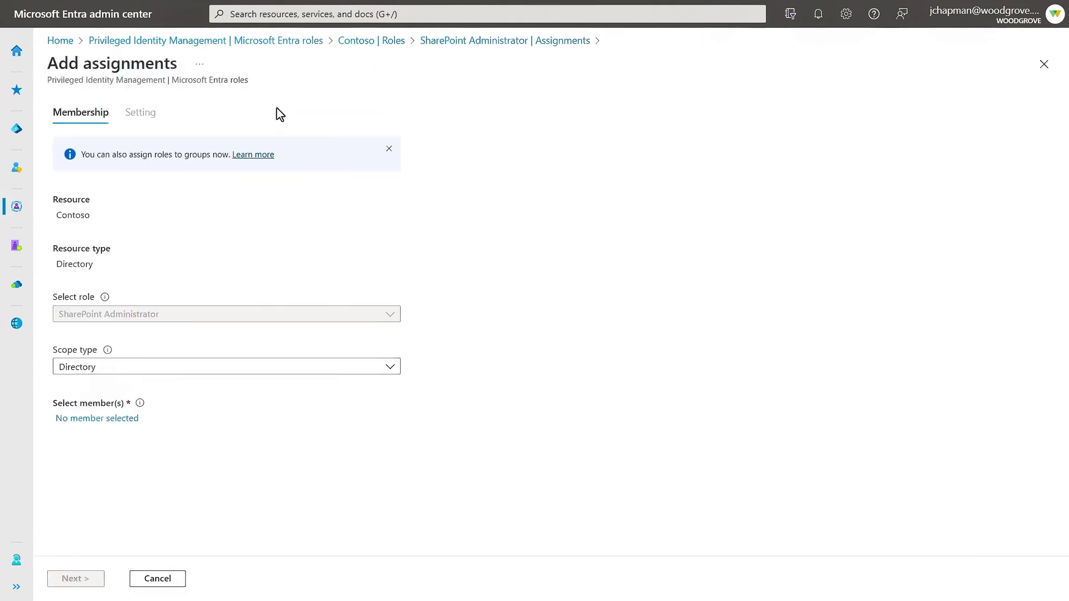
click(128, 426)
text(mario)
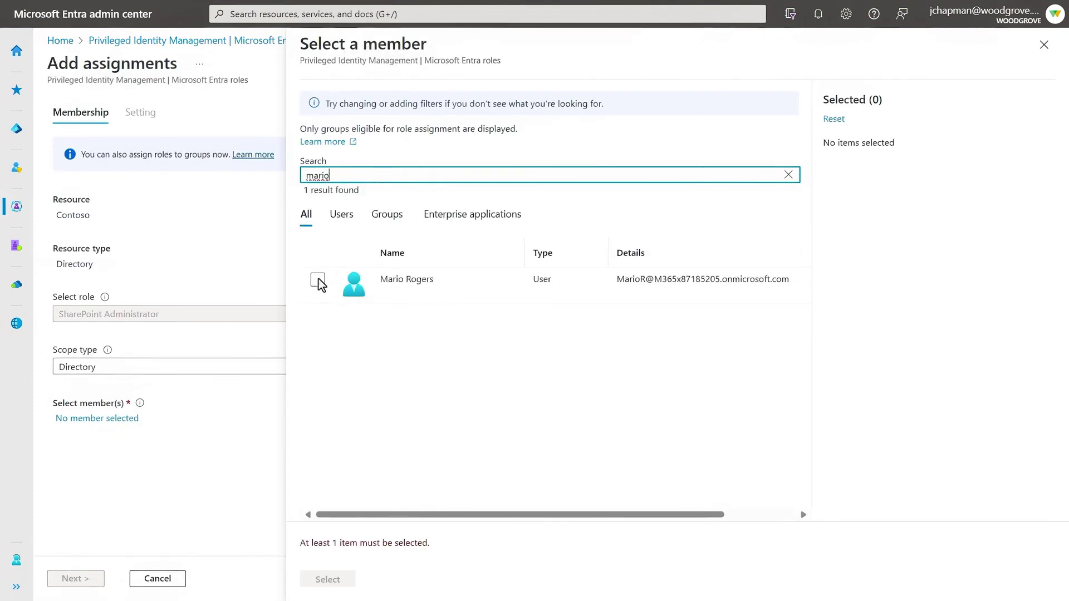
click(318, 280)
click(327, 579)
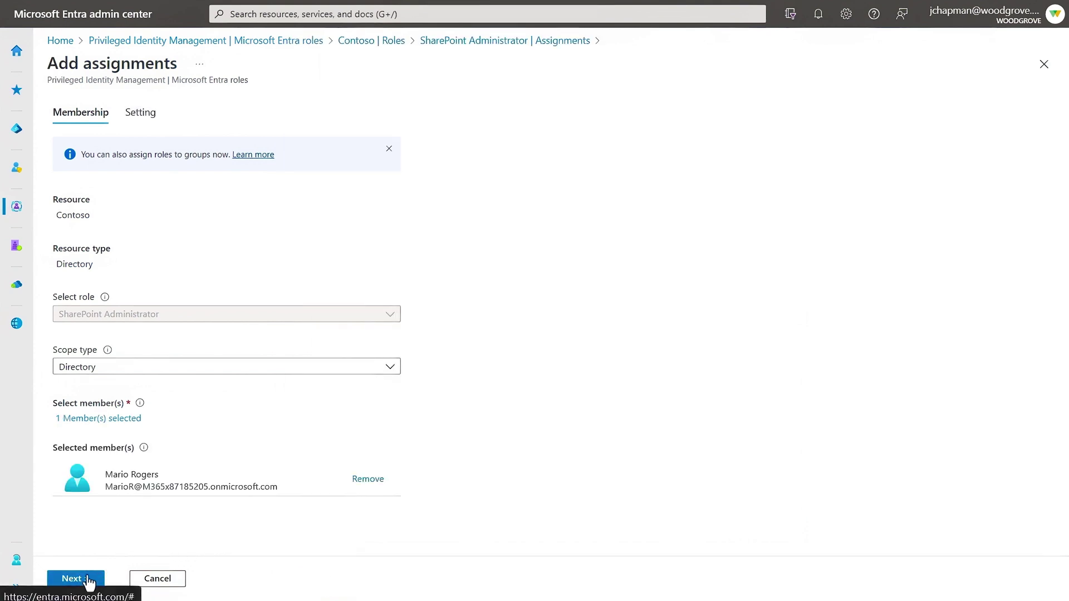
click(72, 578)
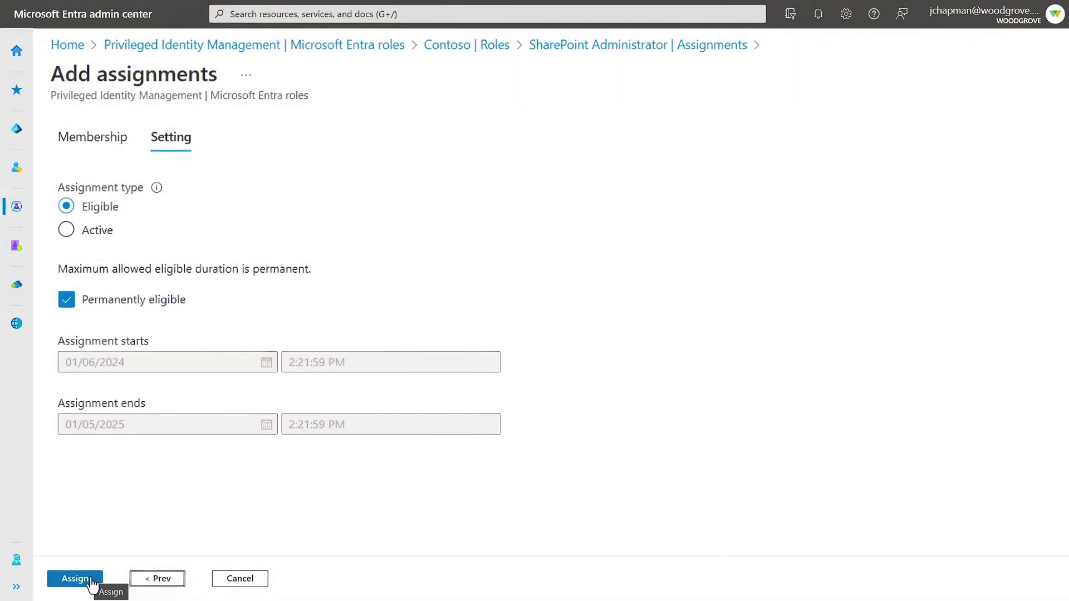
click(87, 580)
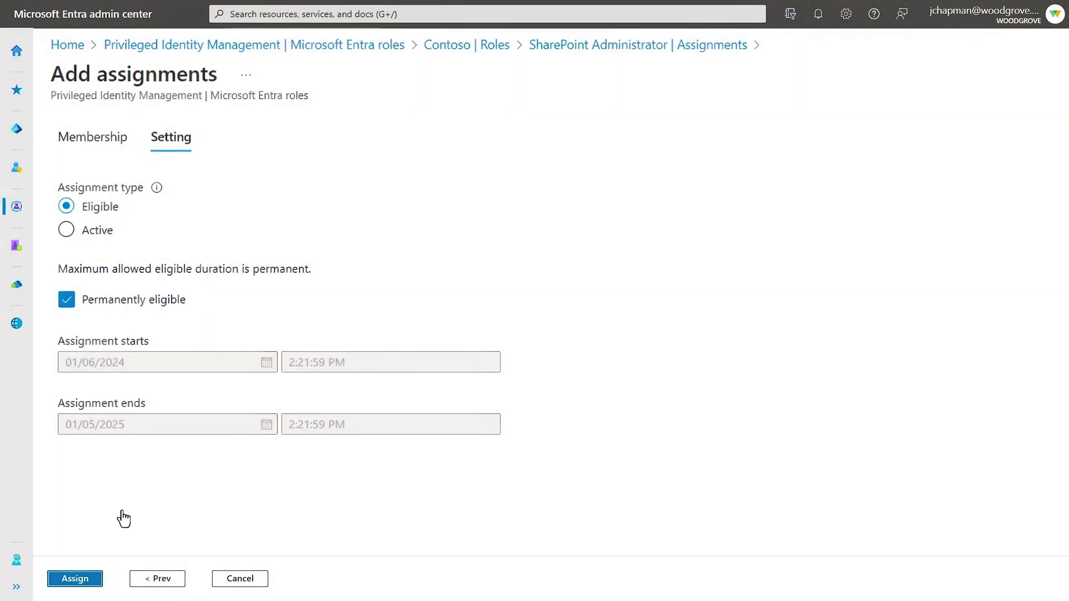
- Review the SharePoint Administrator role's Activation, Assignment and Notification settings in edit mode
click(372, 114)
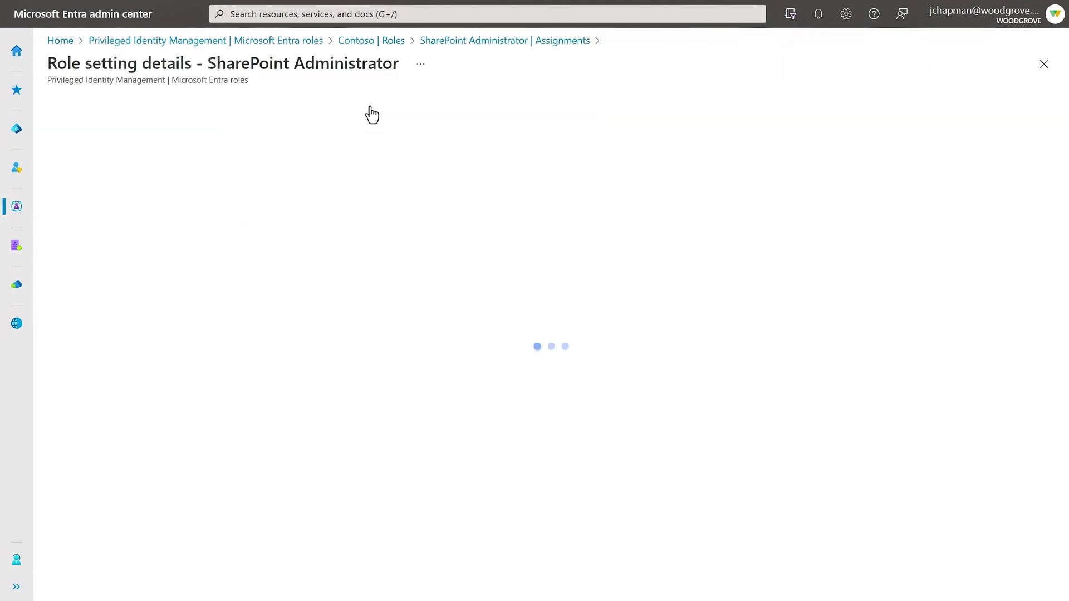
click(78, 108)
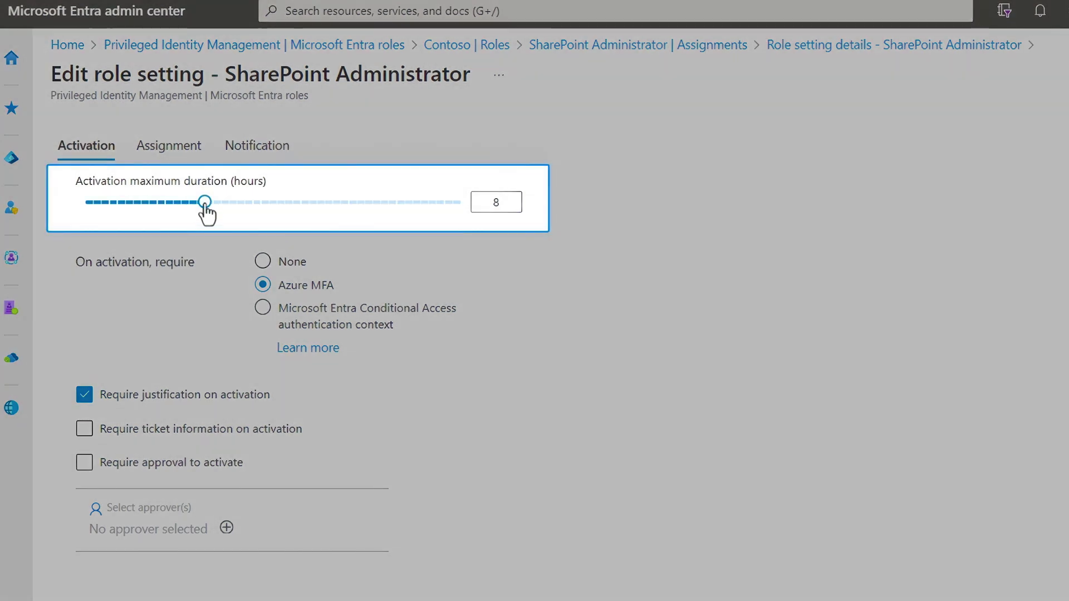
mouse_move(206, 207)
mouse_down()
mouse_move(226, 214)
mouse_move(210, 210)
mouse_up()
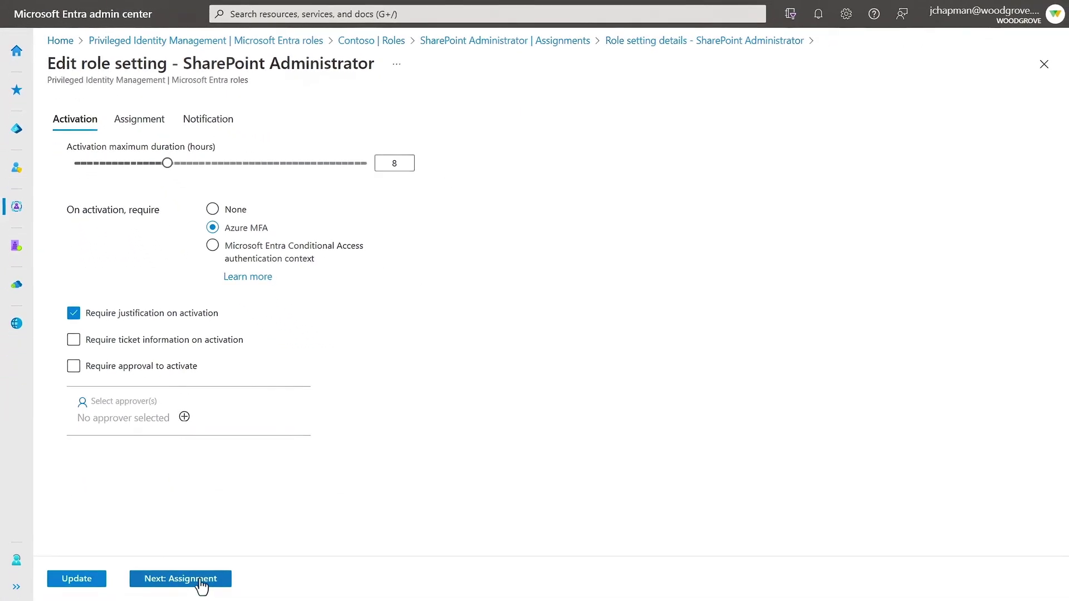
click(203, 581)
click(275, 580)
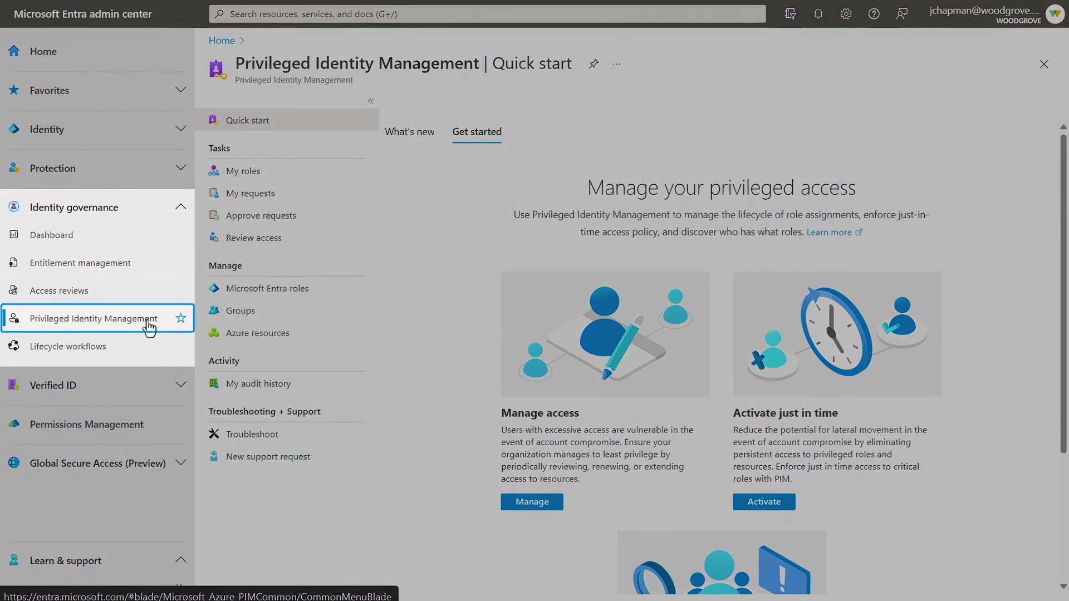
- Activate SharePoint Administrator from PIM My roles with the reason 'site administration'
click(152, 319)
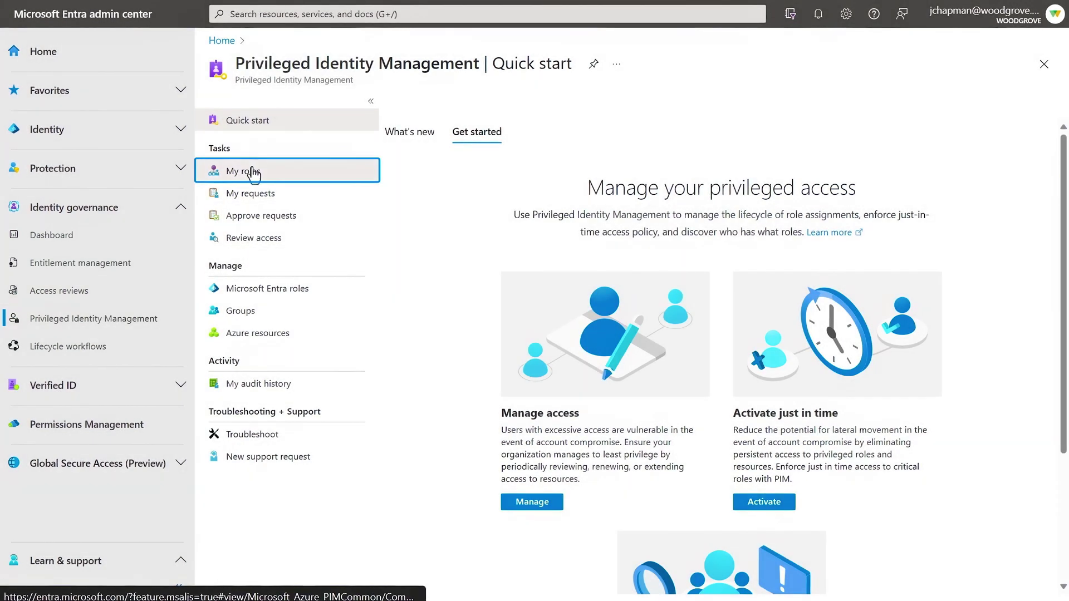
click(254, 171)
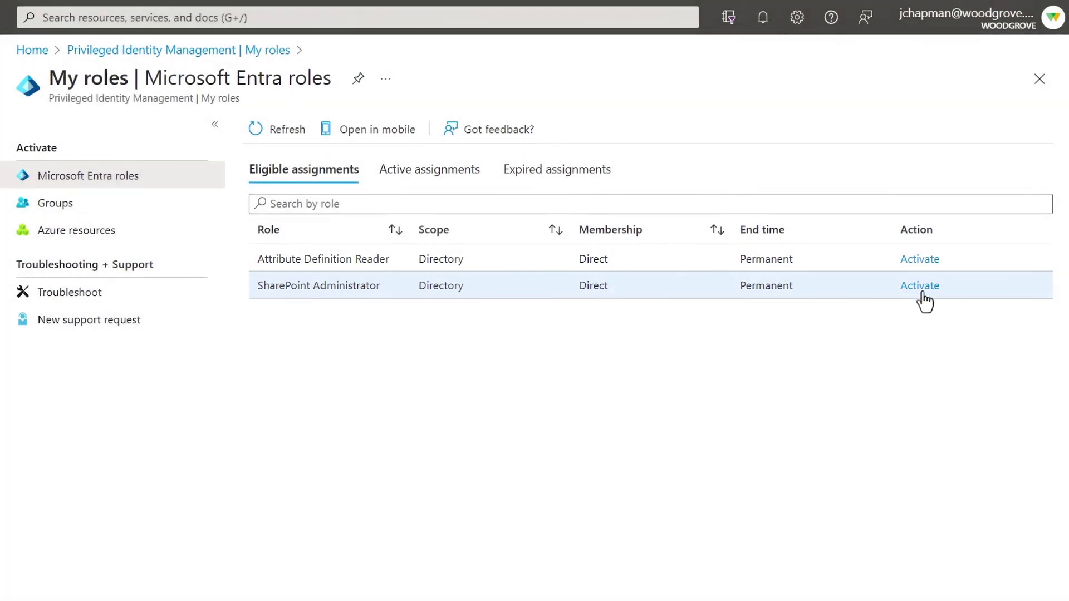
click(921, 287)
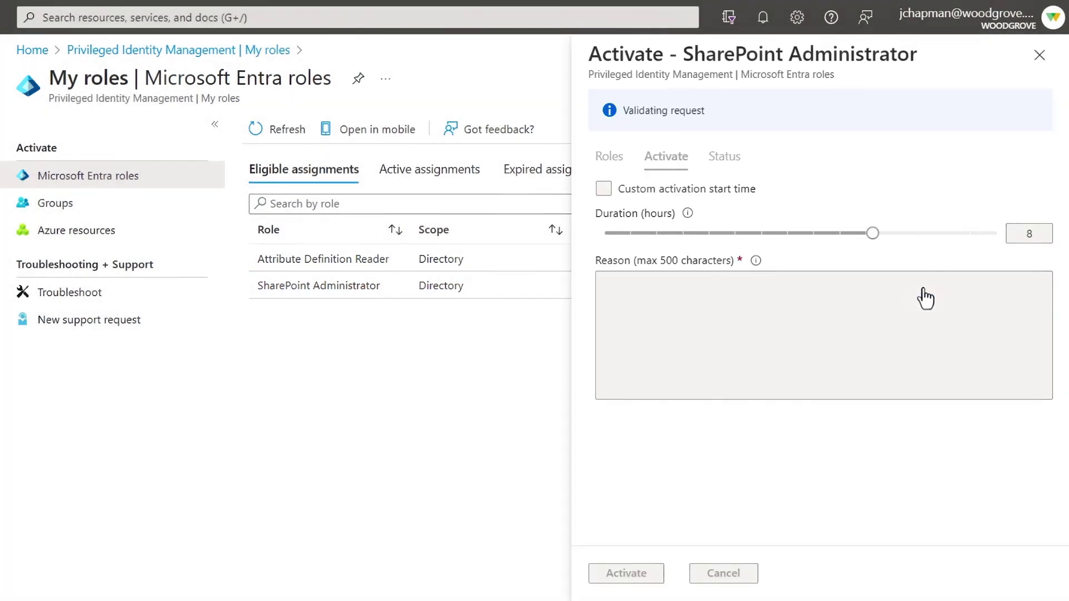
click(923, 288)
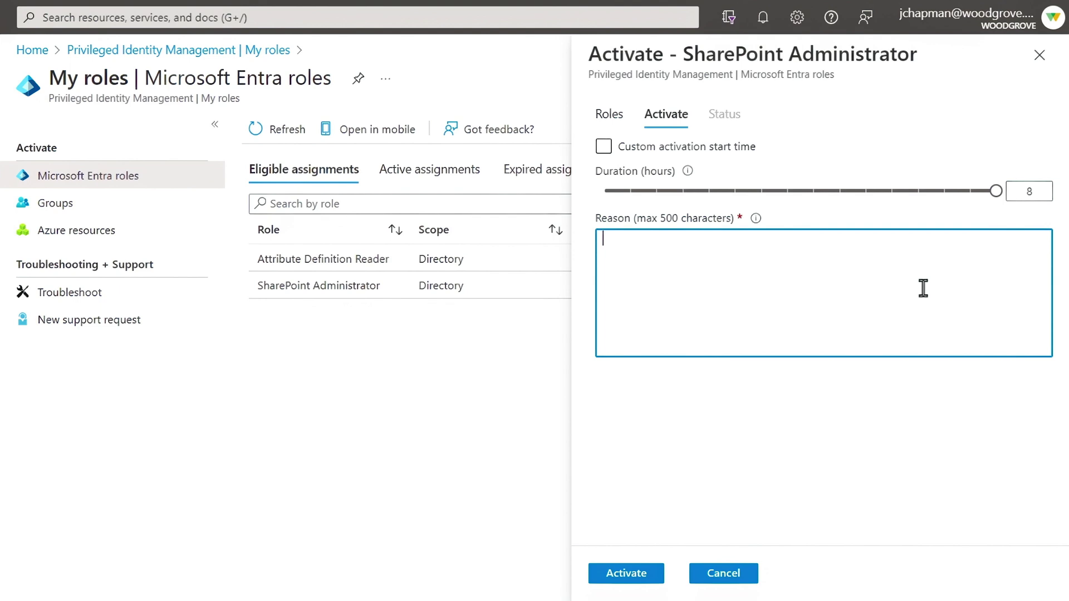
text(site administration)
click(626, 574)
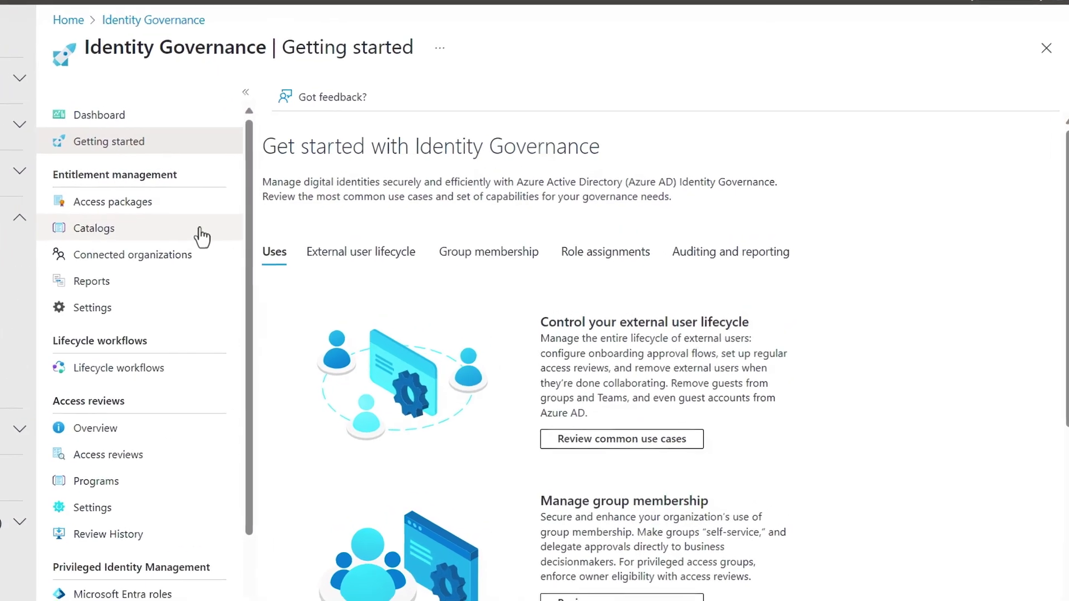
- Find the General catalog, then list access packages matching 'sales' in it
click(201, 230)
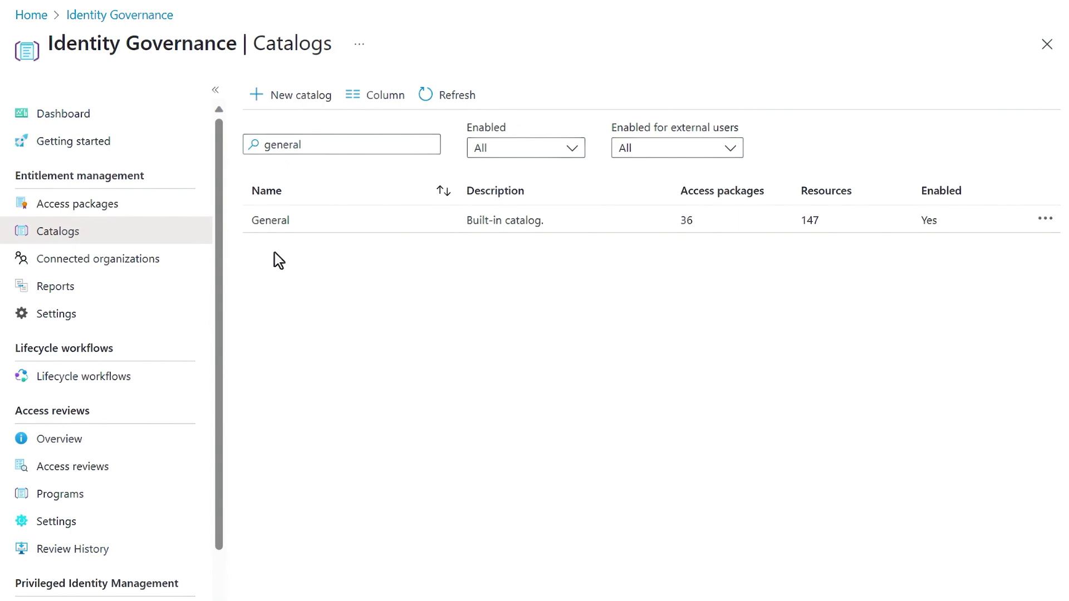
click(152, 205)
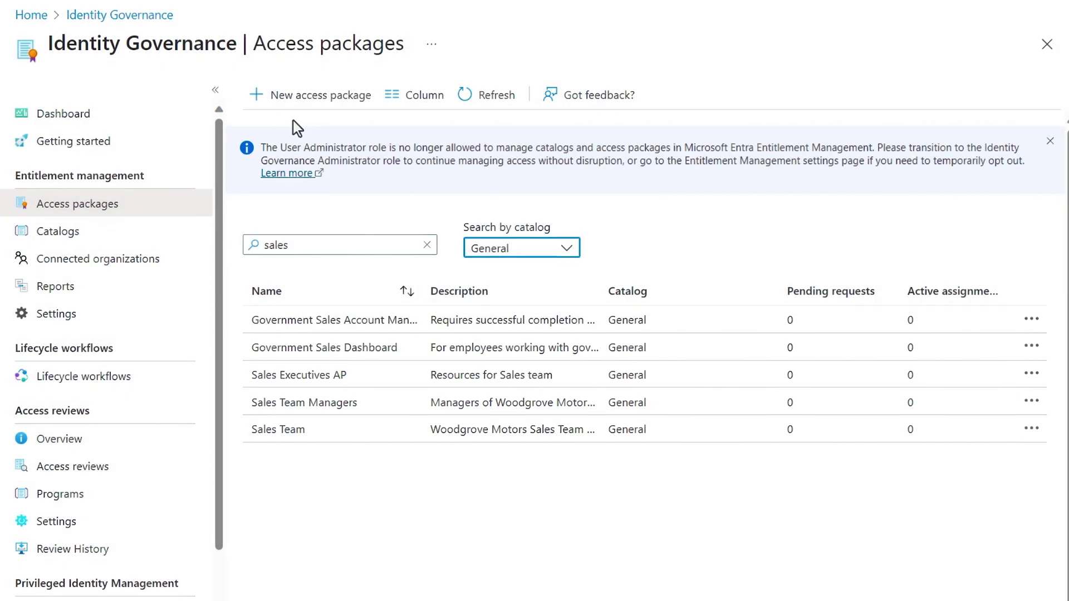
- Name the new access package 'sales' with description 'Resources and apps for sellers'
click(301, 111)
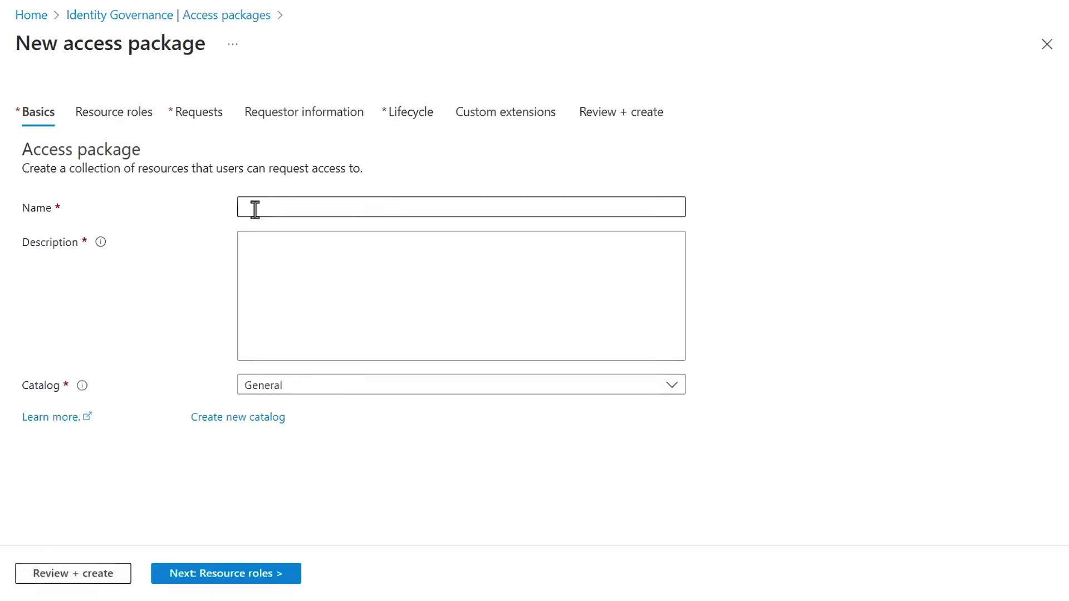
click(255, 209)
text(sales)
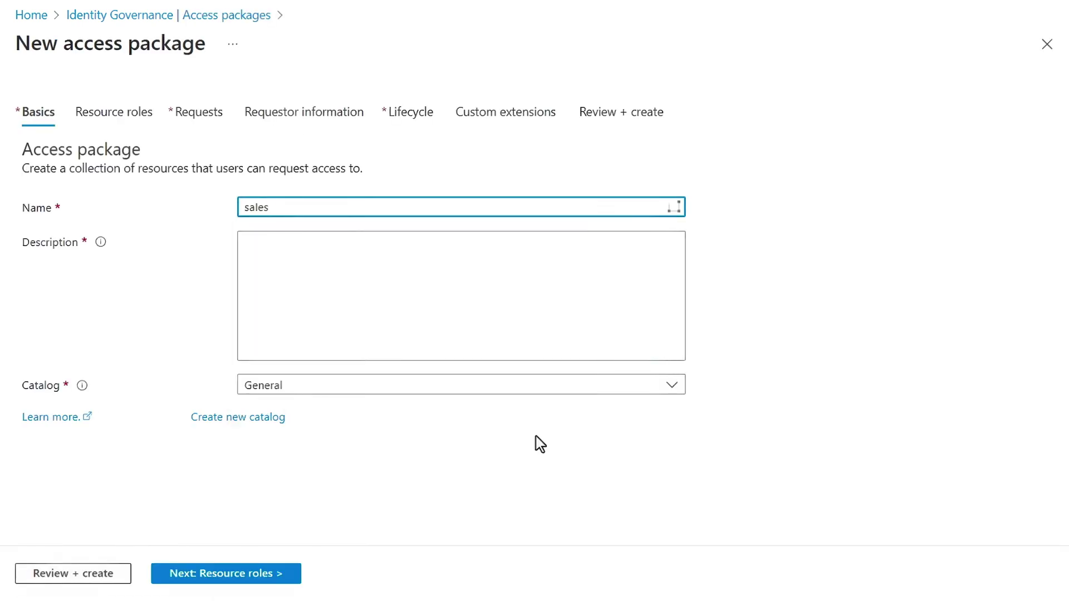
key(Tab)
text(Resources and apps for sellers)
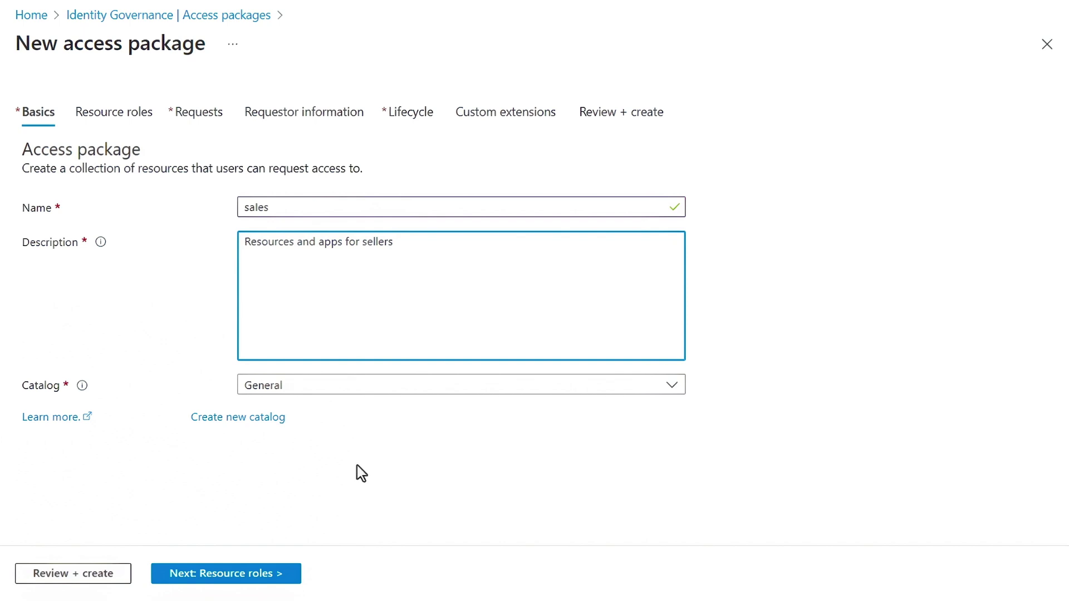
click(269, 576)
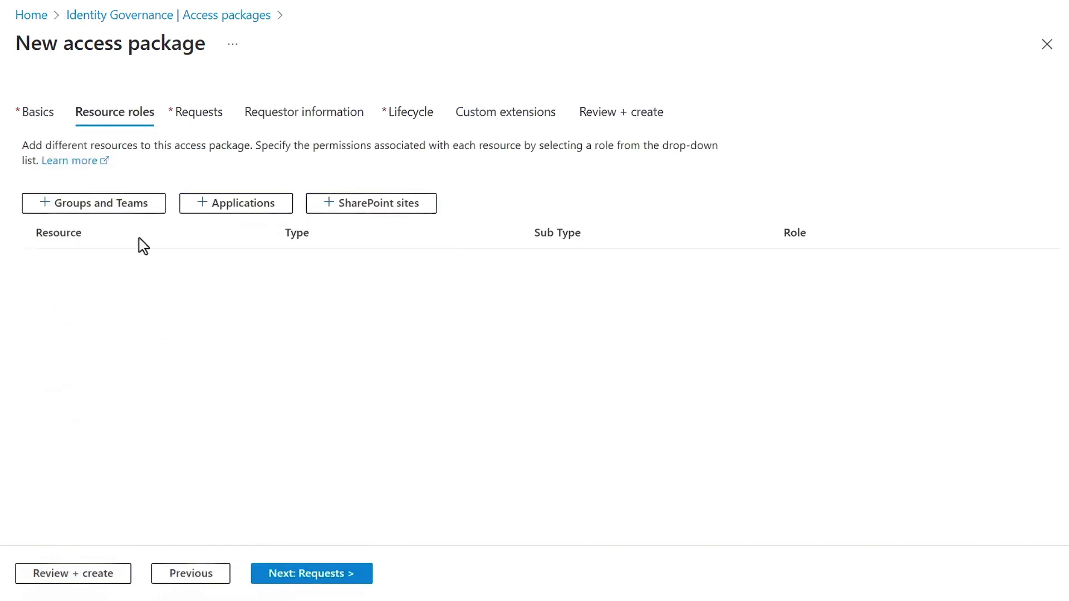
- Add the Sales and Marketing and Sales Best Practices groups as package resources
click(142, 210)
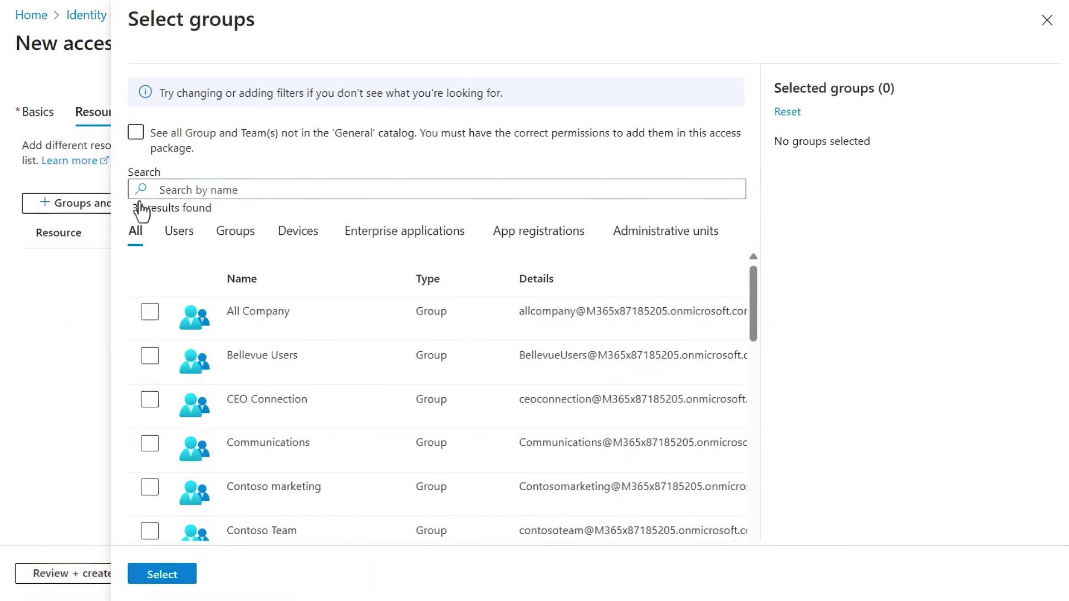
click(210, 189)
text(sales)
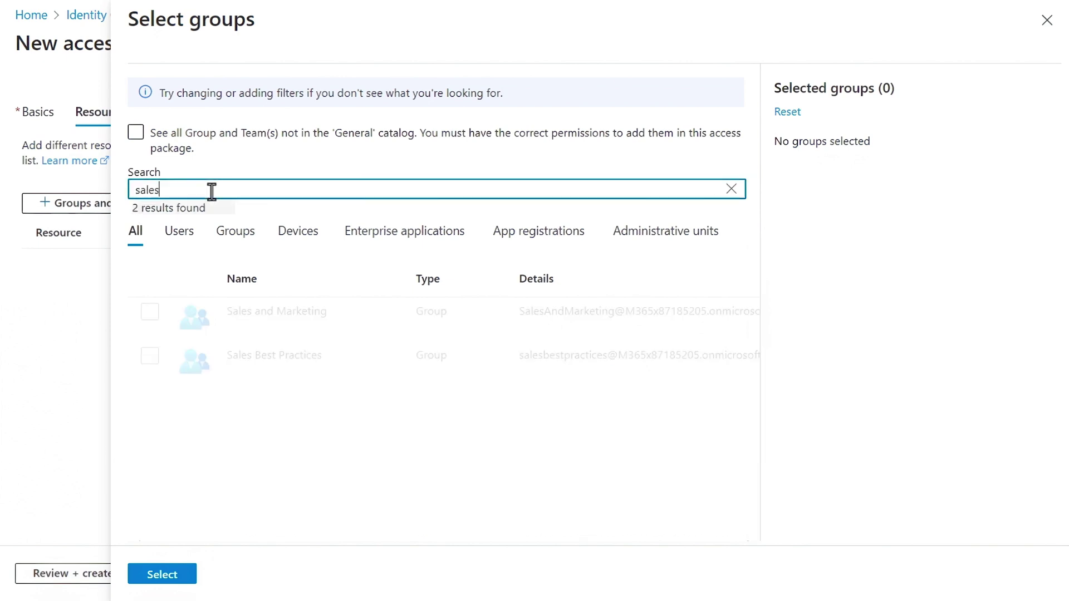
click(149, 312)
click(149, 356)
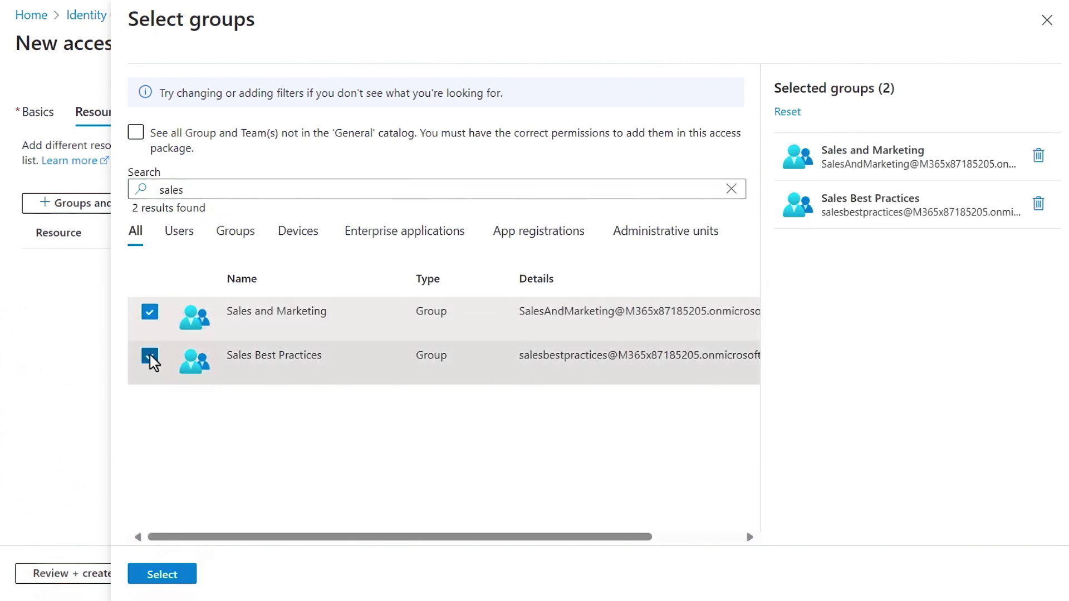
click(158, 579)
- Add Adobe Document Cloud, LinkedIn and Salesforce as application resources
click(281, 209)
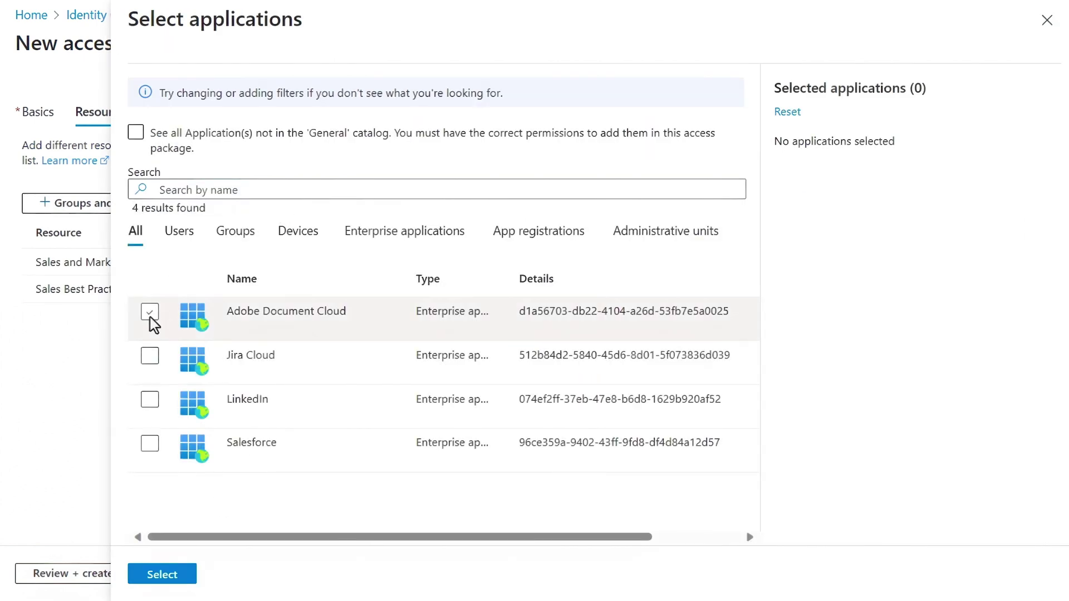
click(150, 314)
click(149, 401)
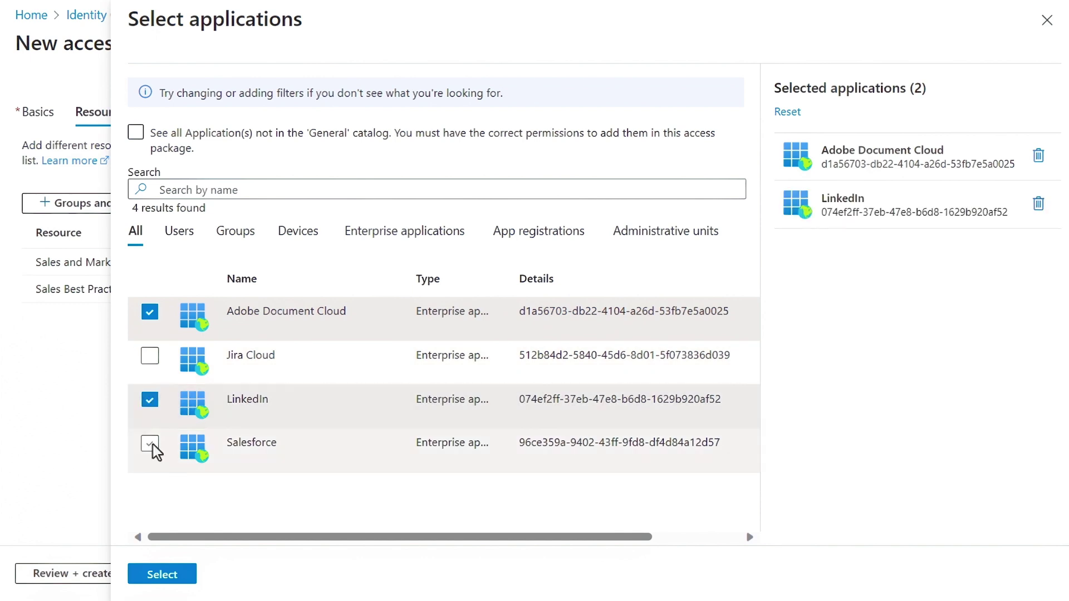
click(150, 444)
click(170, 576)
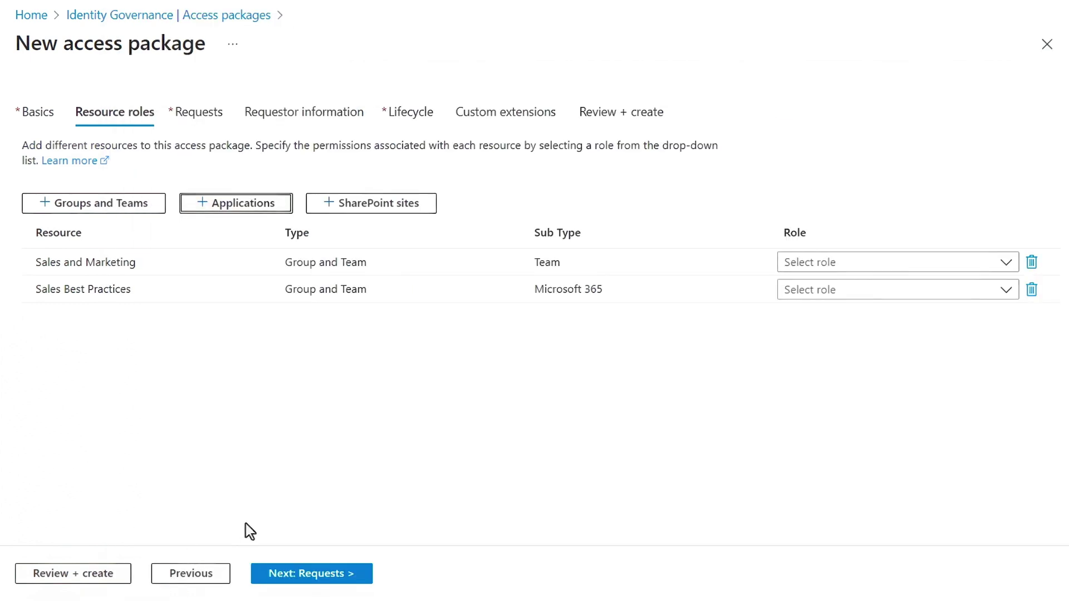
- Add six SharePoint sites: All Company, Ask HR, Global Sales, Sales and Marketing, Sales Best Practices, U.S. Sales
click(386, 212)
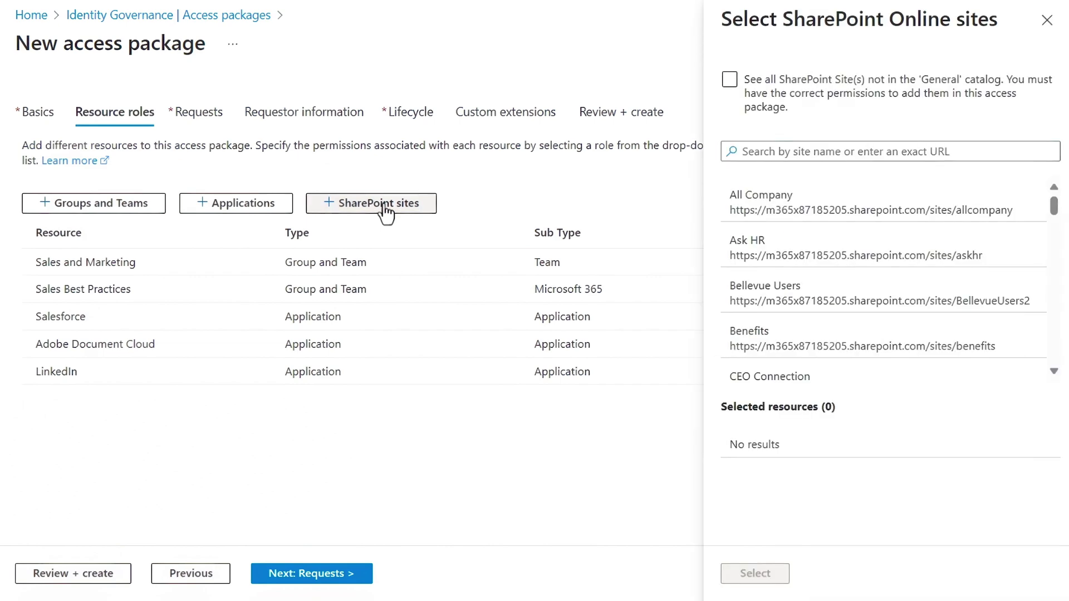
click(810, 206)
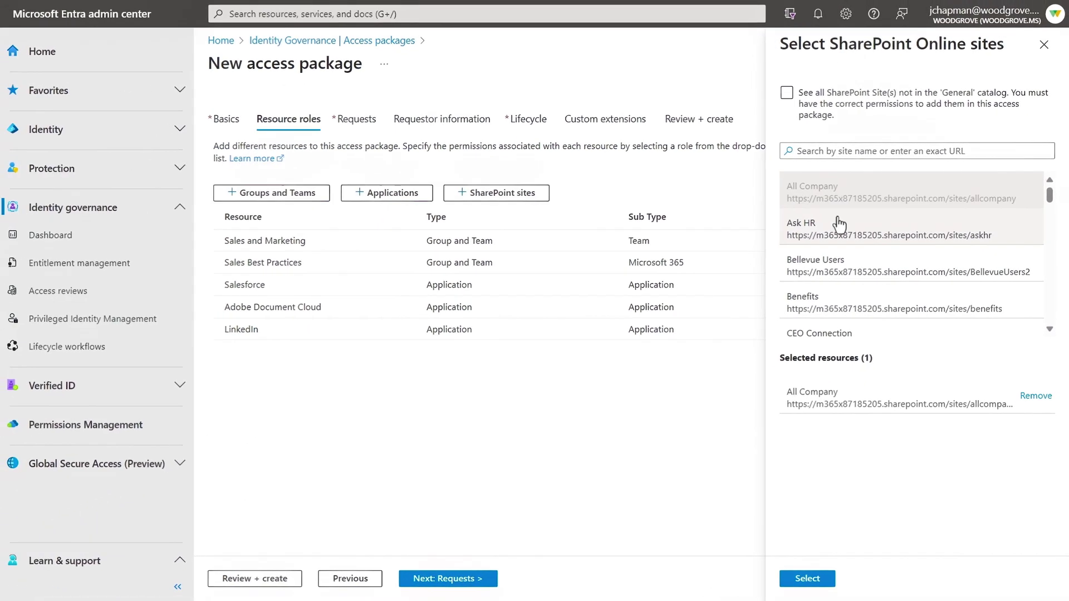
click(840, 225)
click(840, 150)
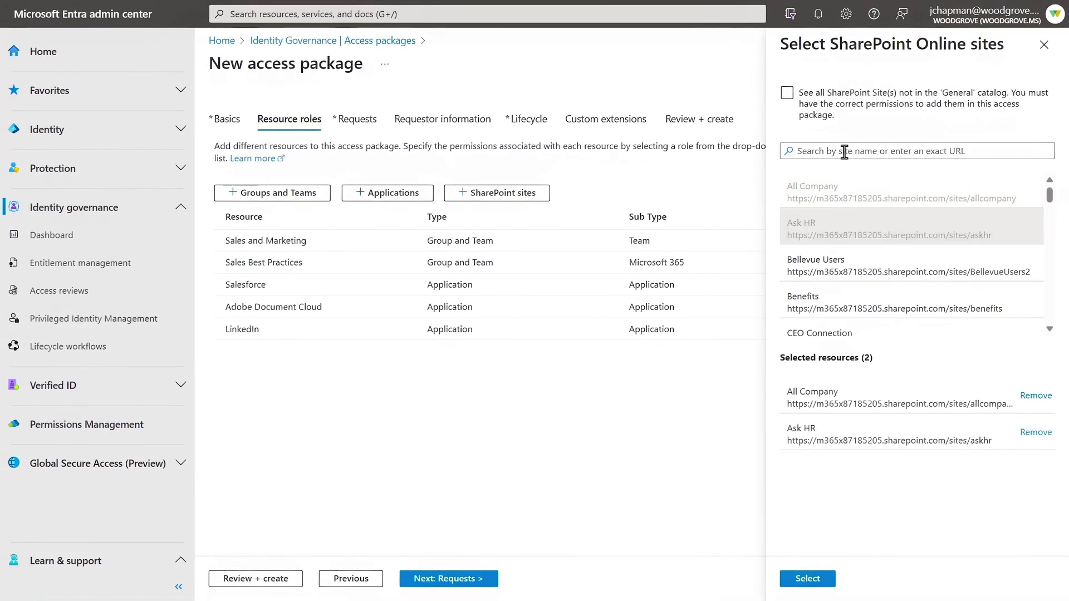
text(sales)
click(840, 189)
click(840, 225)
click(840, 266)
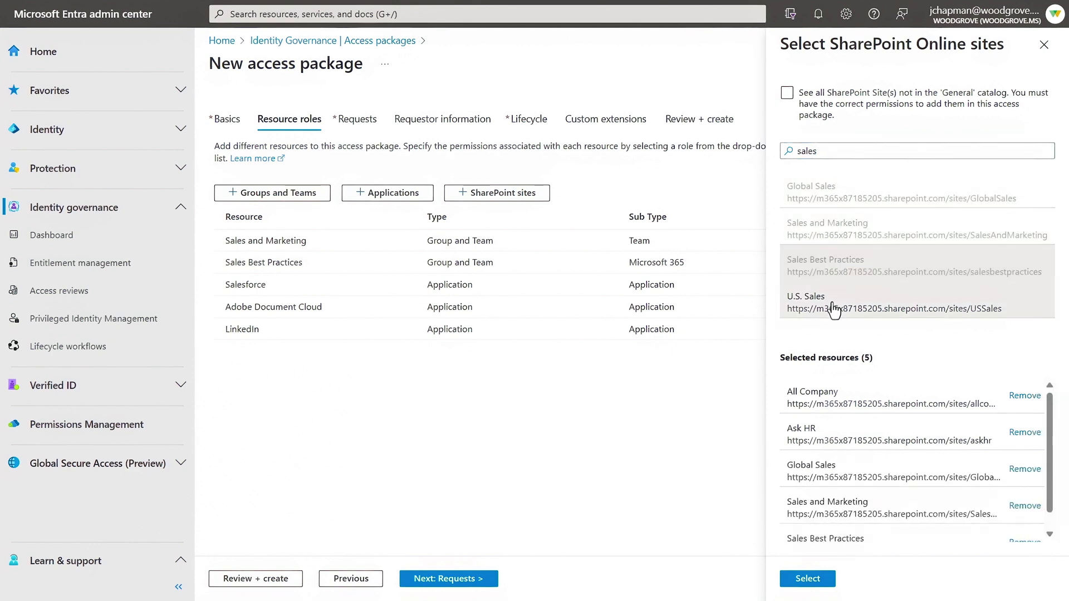
click(840, 302)
click(808, 580)
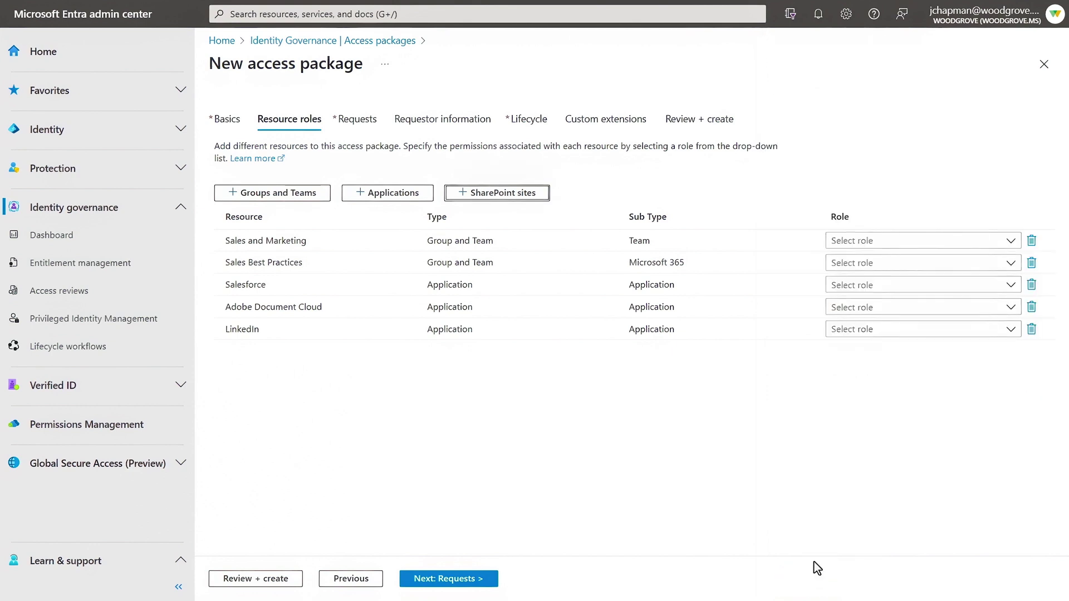
click(1011, 243)
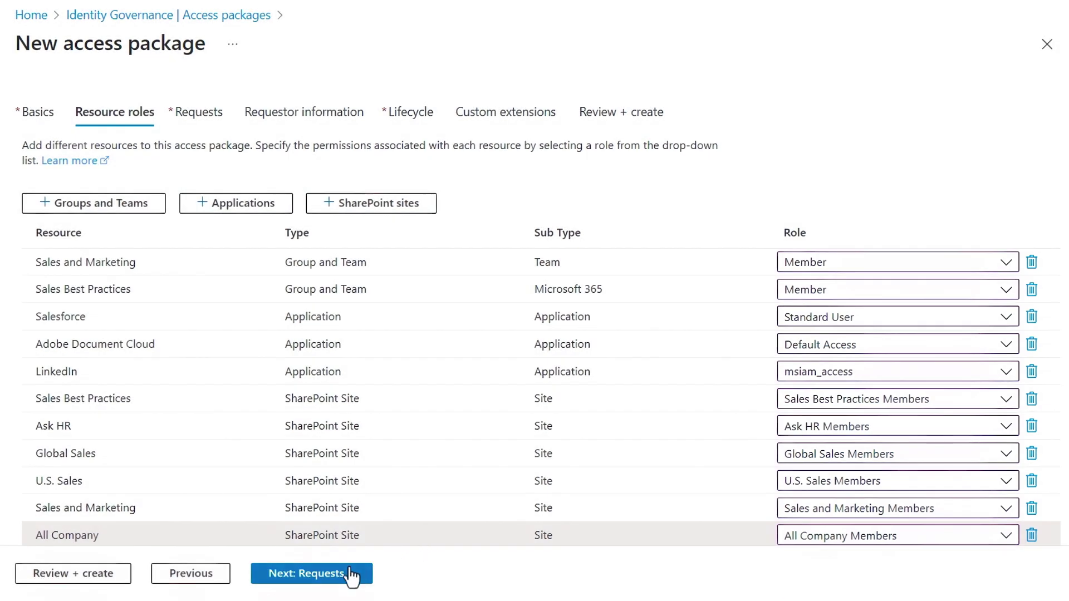
- Let all directory members (excluding guests) request the package, with approval required
click(352, 577)
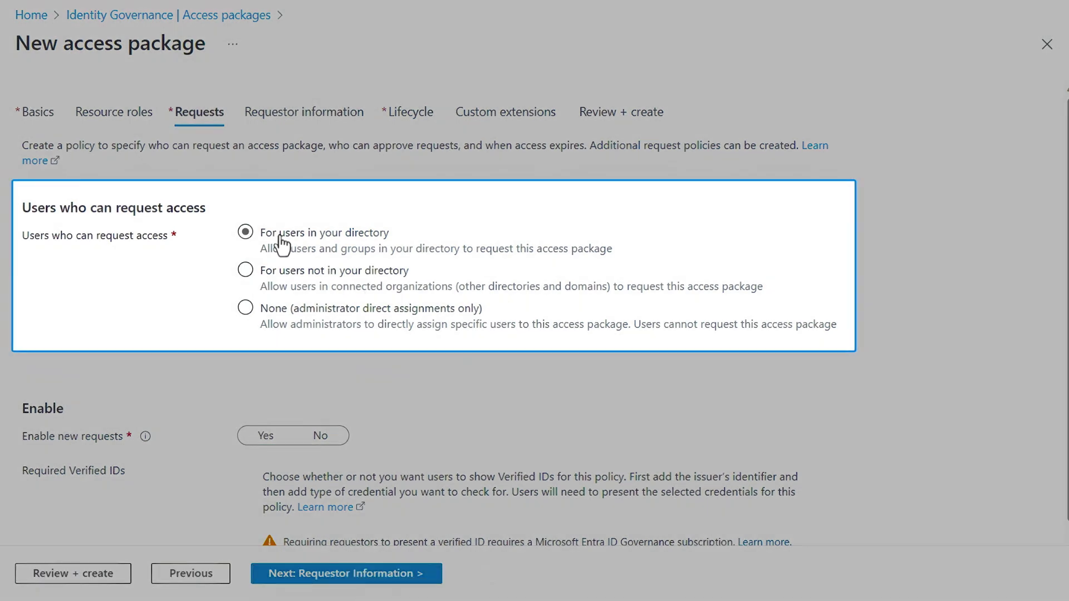
click(261, 235)
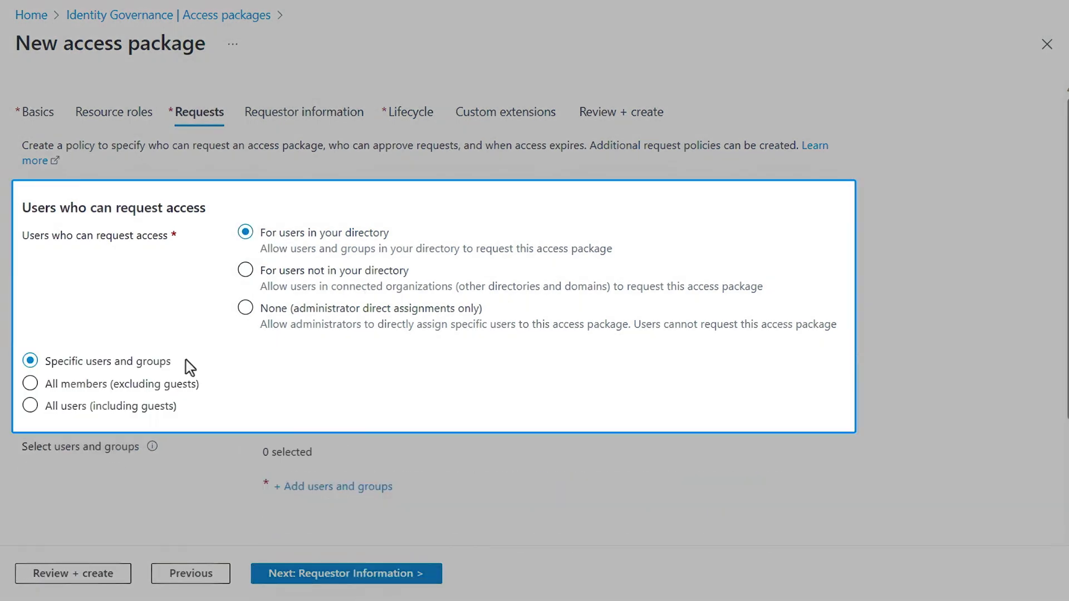
click(183, 388)
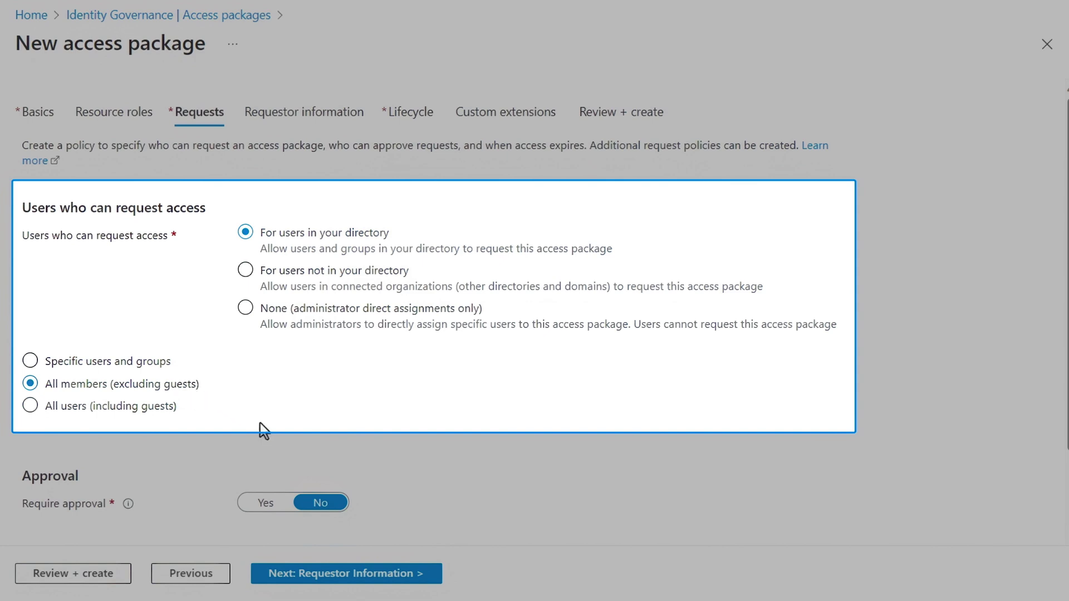
scroll(259, 423, down, 2)
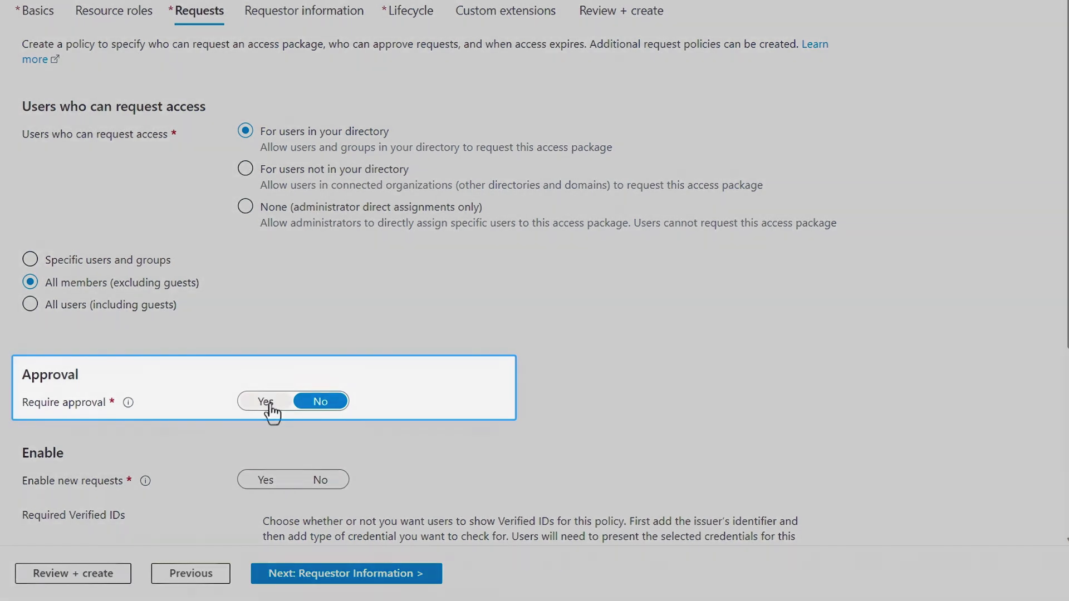
click(270, 409)
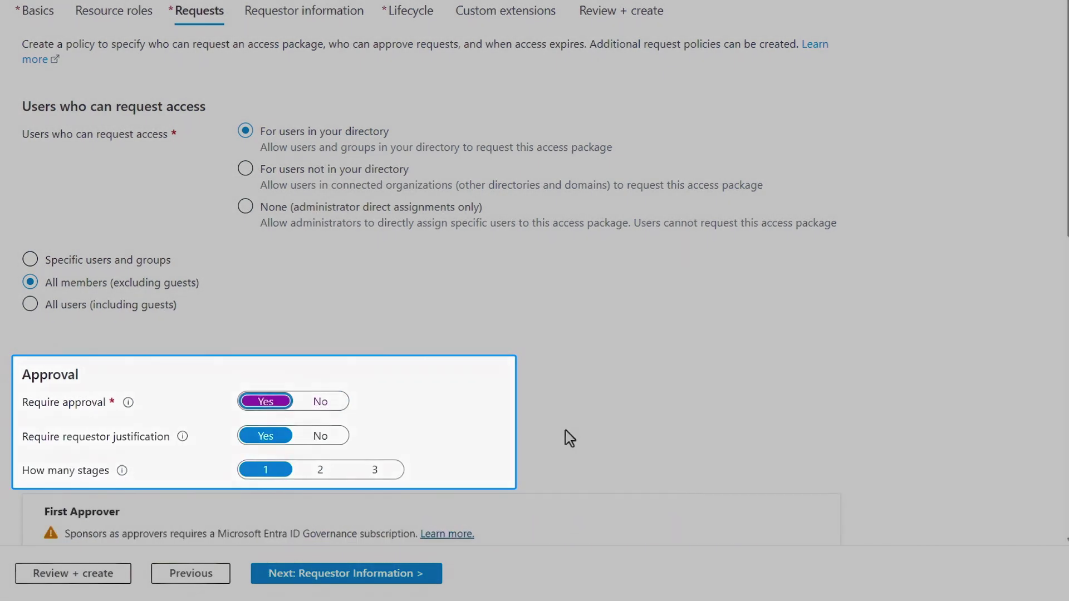
scroll(566, 431, down, 3)
scroll(565, 431, down, 3)
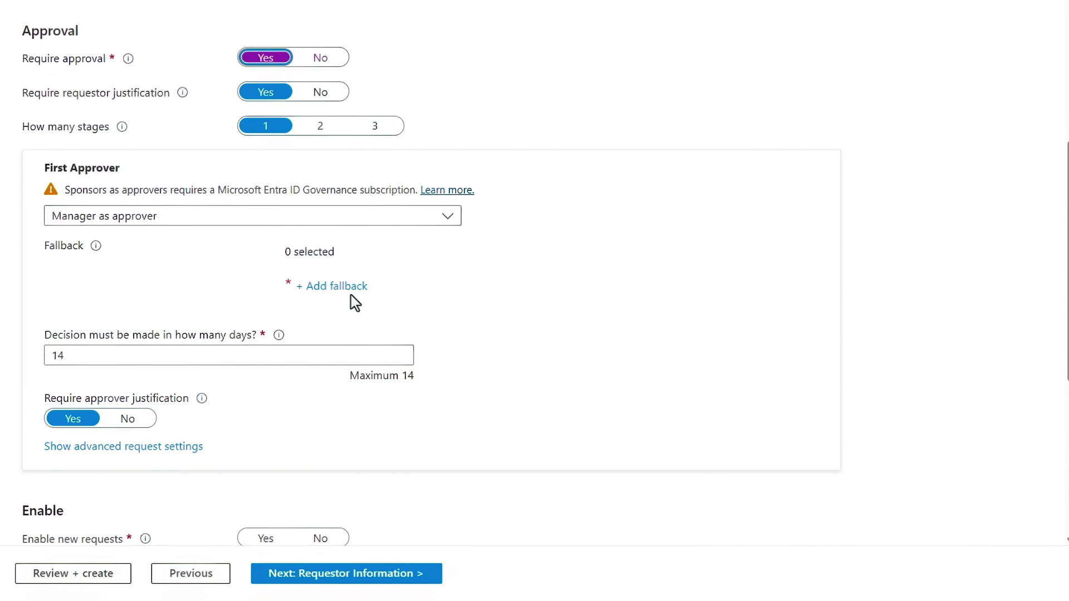
- Add Adele Vance as fallback approver and enable new requests
click(338, 286)
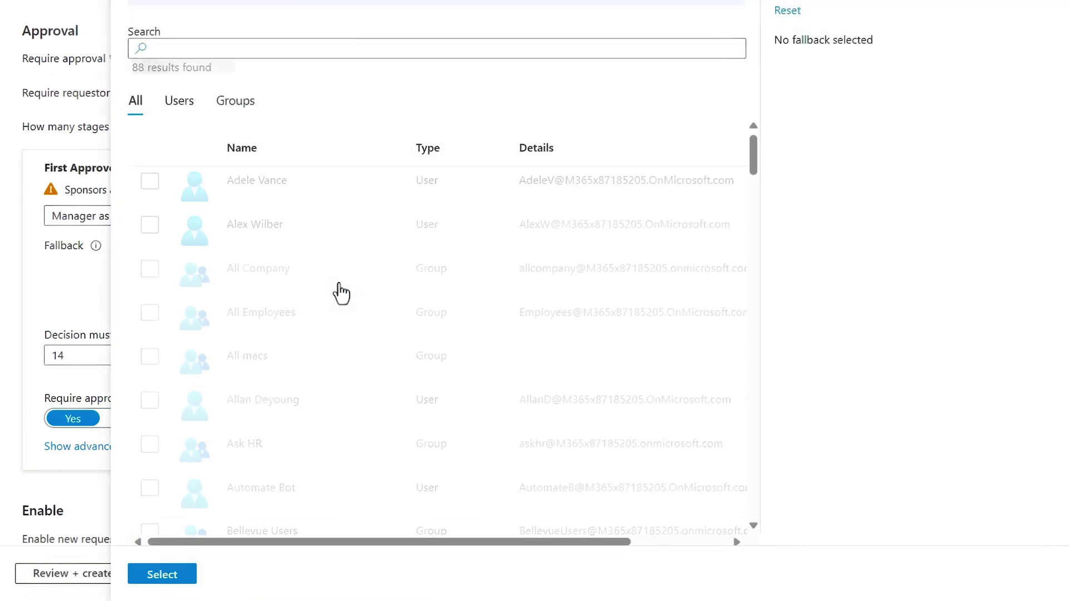
click(257, 184)
click(162, 574)
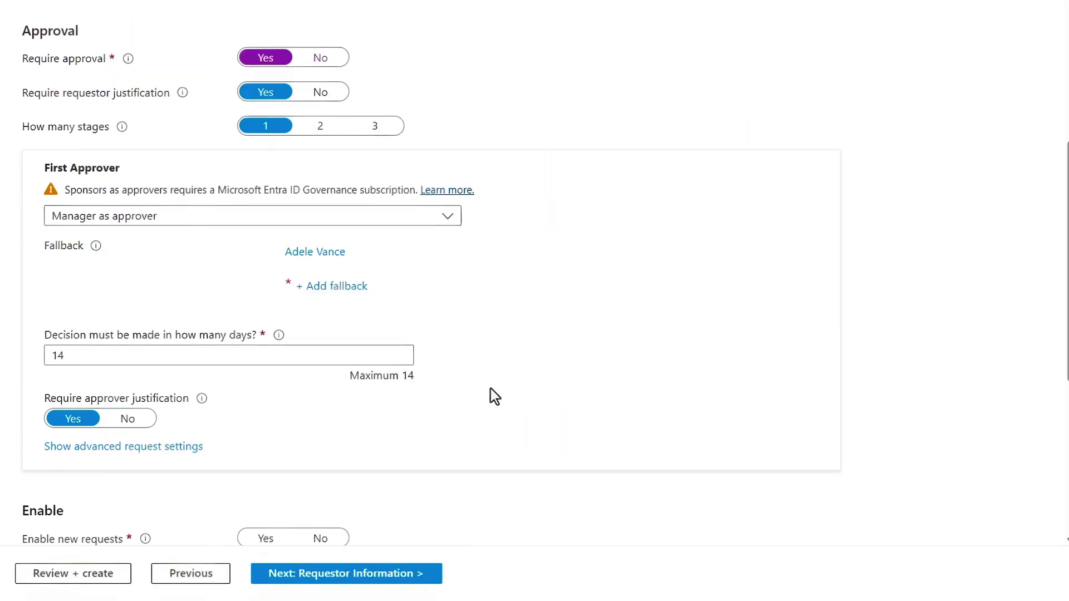
scroll(490, 392, down, 3)
click(264, 368)
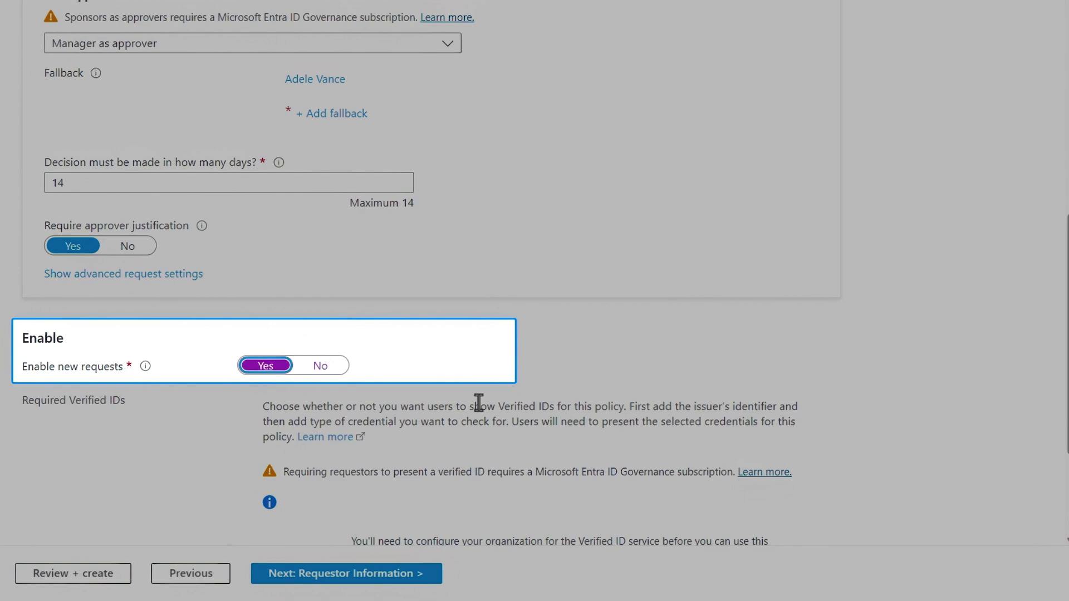
scroll(487, 402, down, 3)
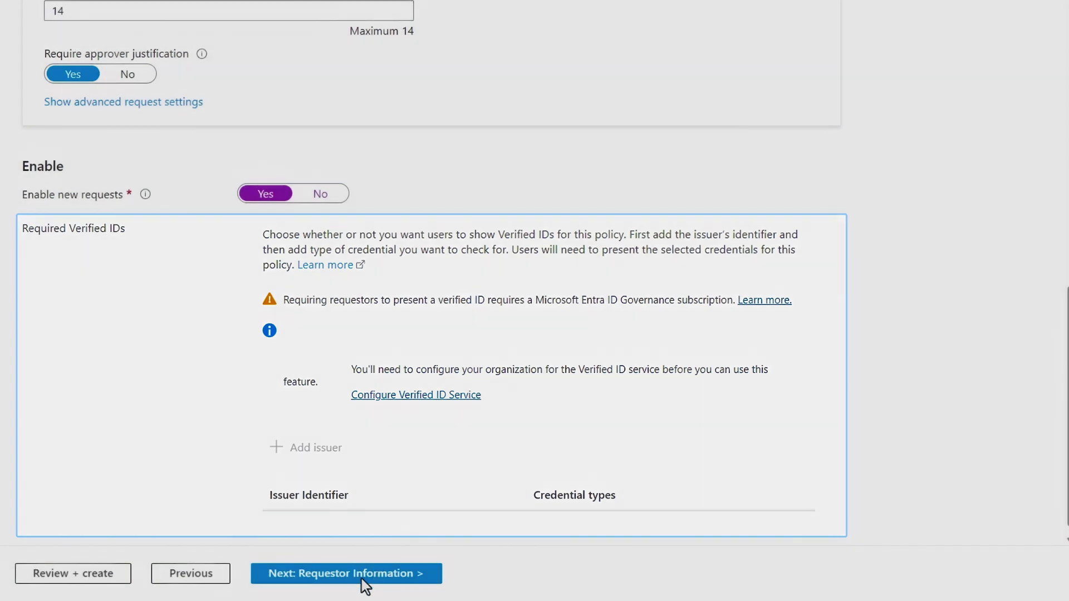
click(360, 579)
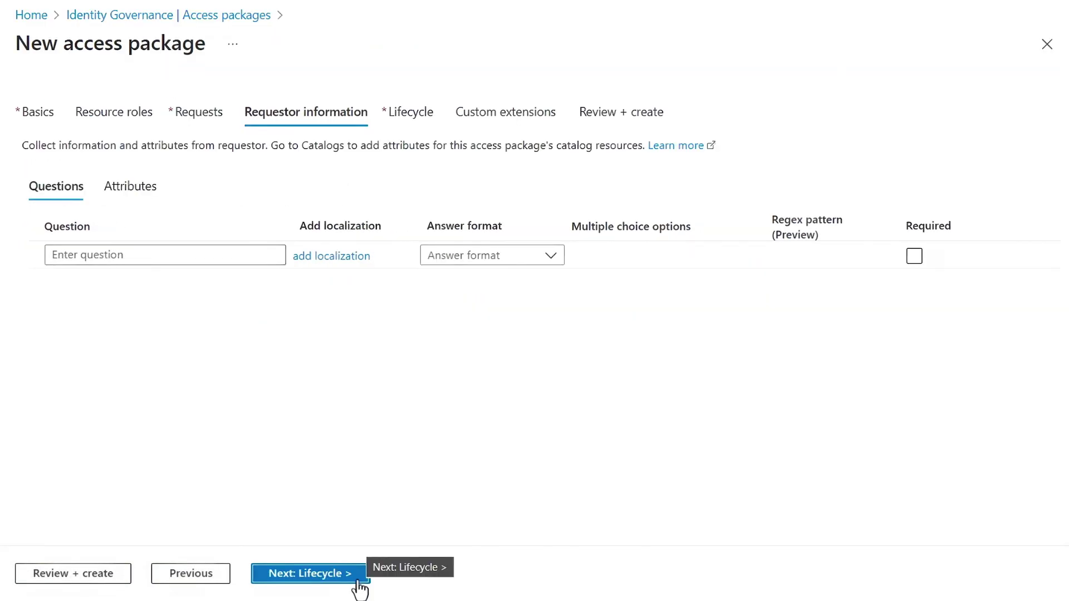
- Set assignments to never expire, require access reviews, and create the sales package
click(359, 582)
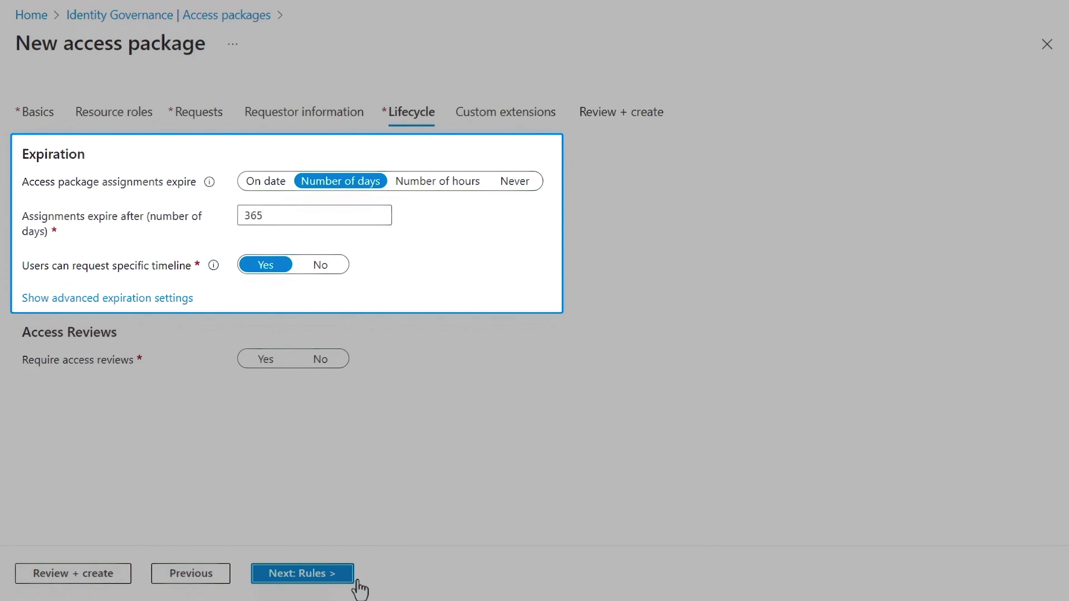
click(506, 184)
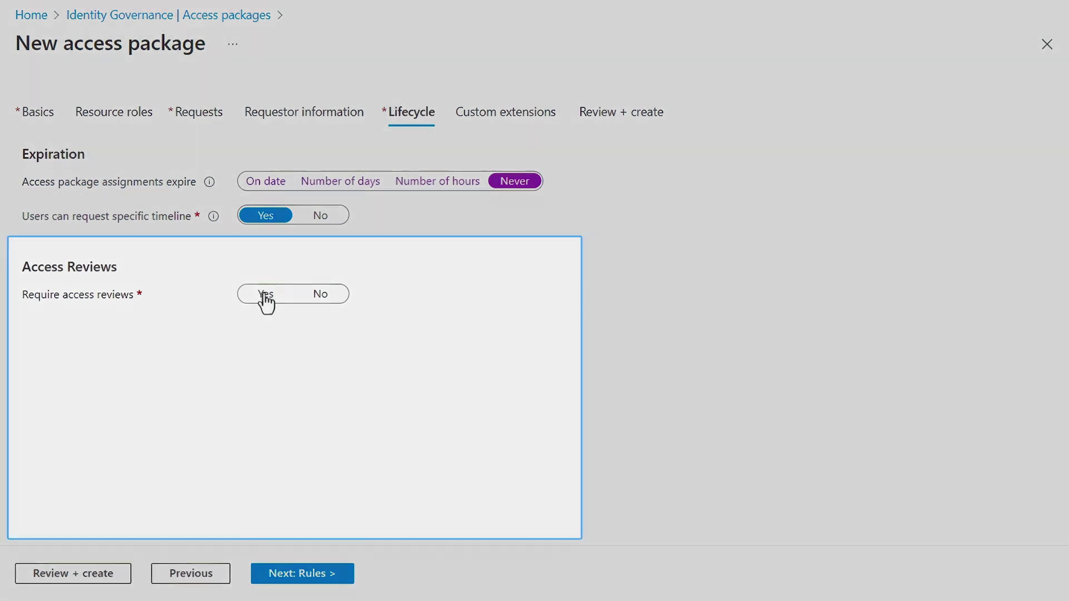
click(265, 294)
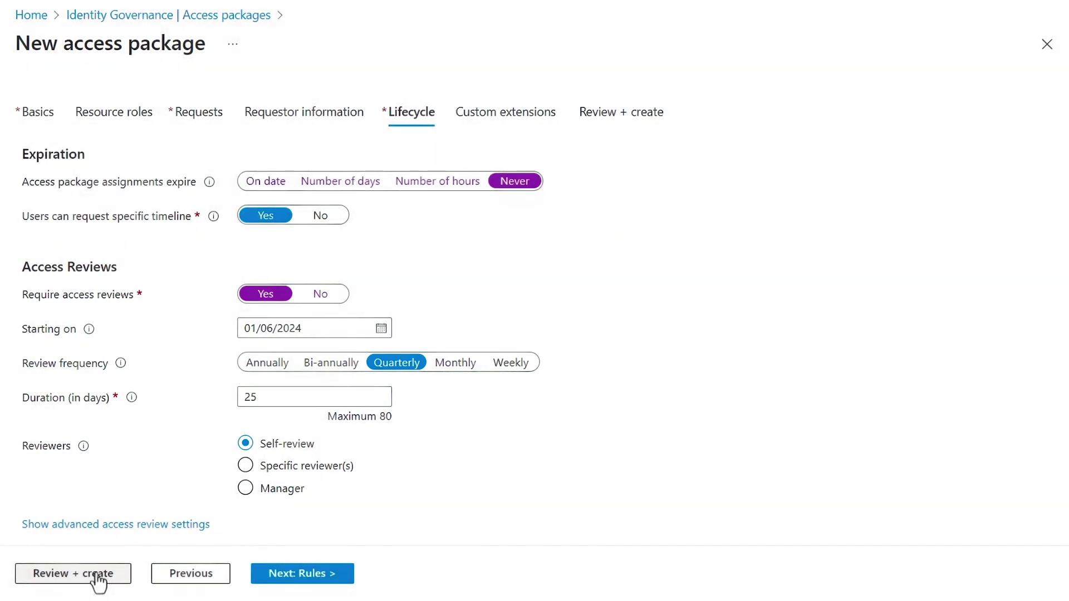
click(98, 579)
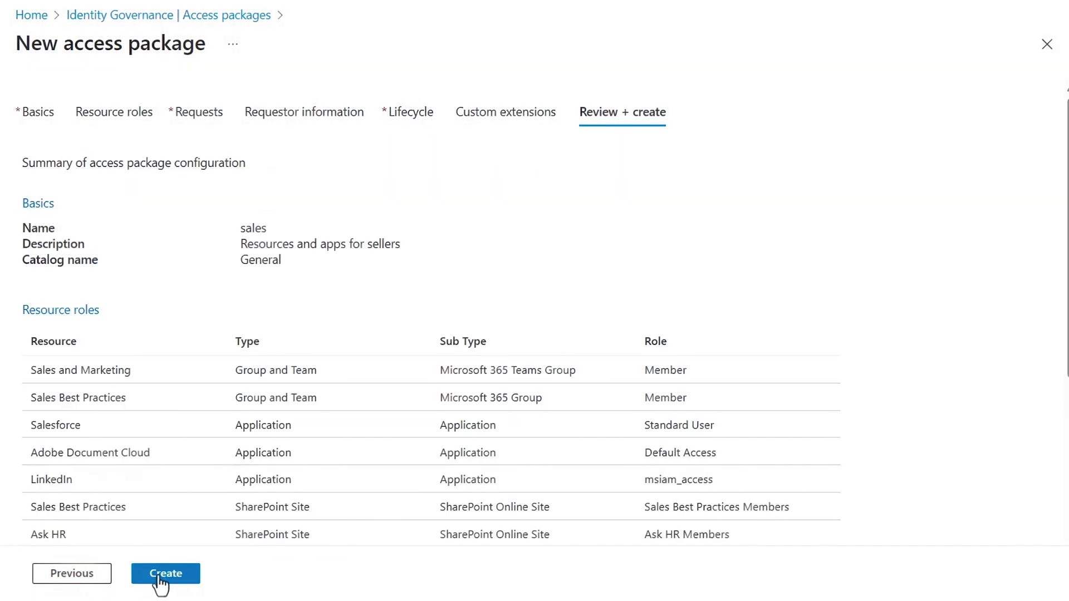
click(311, 582)
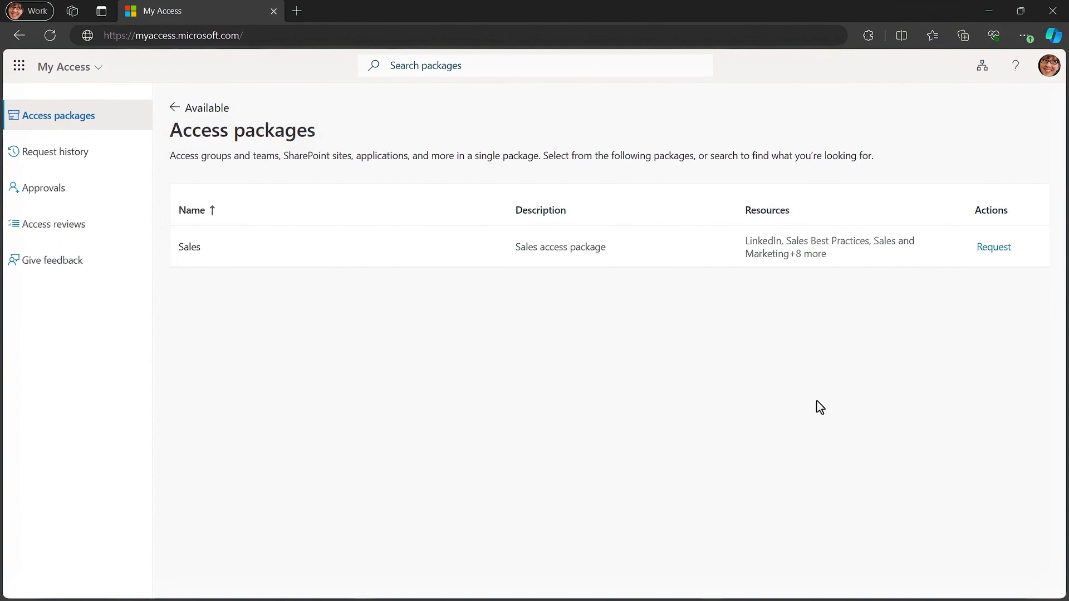
- Preview the Sales package's resources in My Access, then begin assigning a user
click(993, 250)
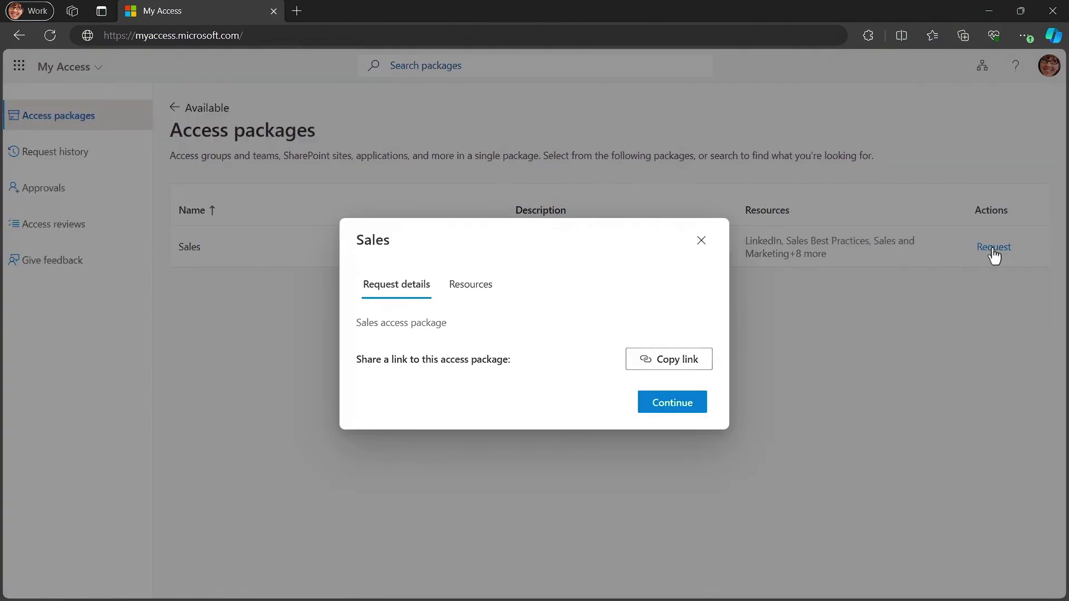
click(484, 290)
scroll(601, 334, down, 5)
scroll(618, 364, down, 1)
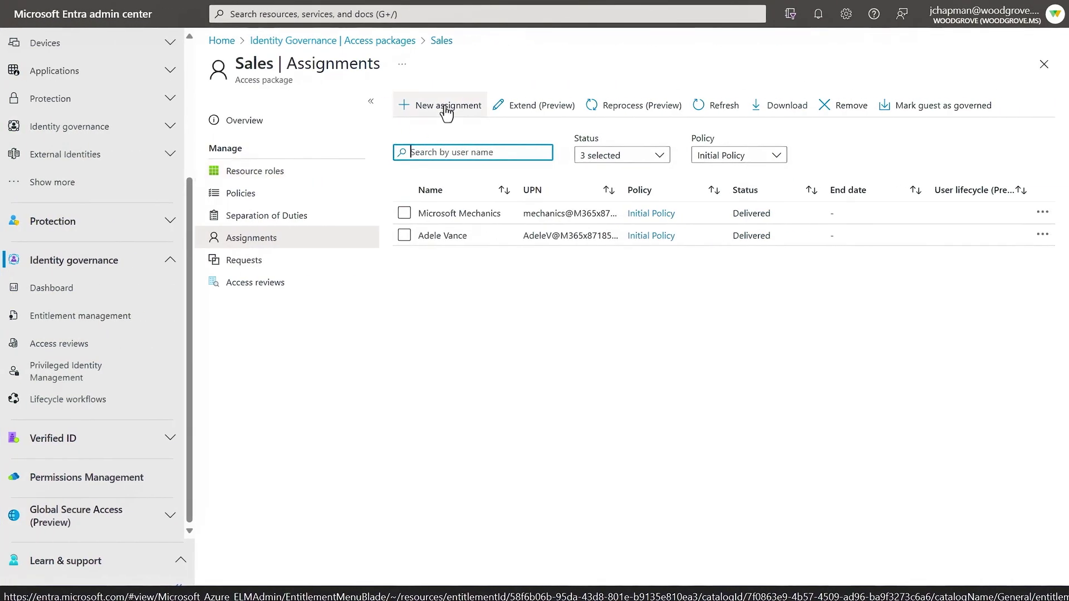
click(446, 107)
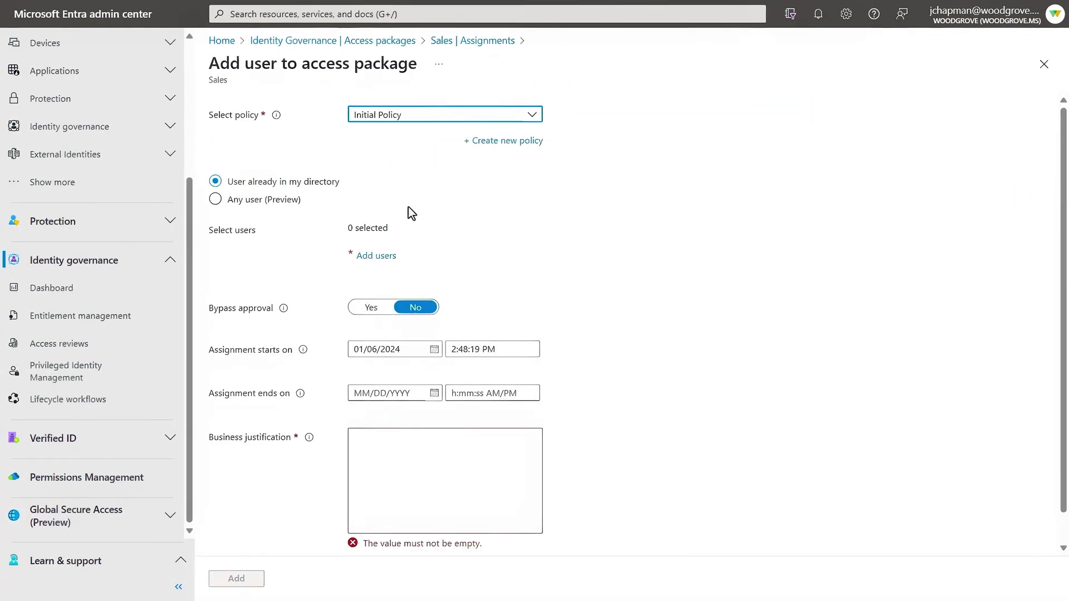
- Choose the users to assign to the access package
click(382, 255)
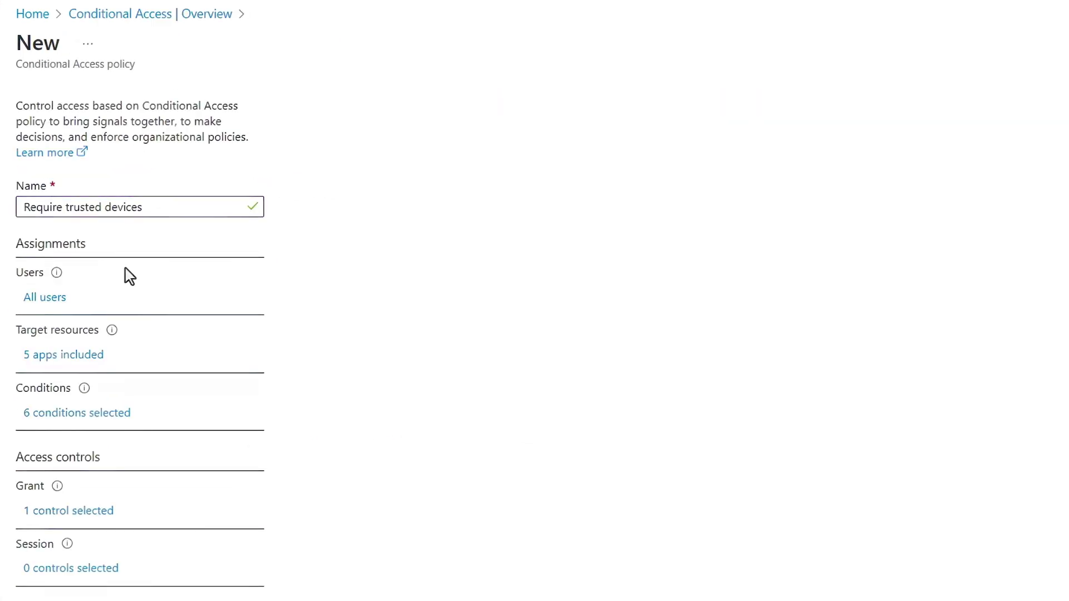
- Review the policy's users, target apps and conditions, keeping the isCompliant Equals True device filter
click(56, 301)
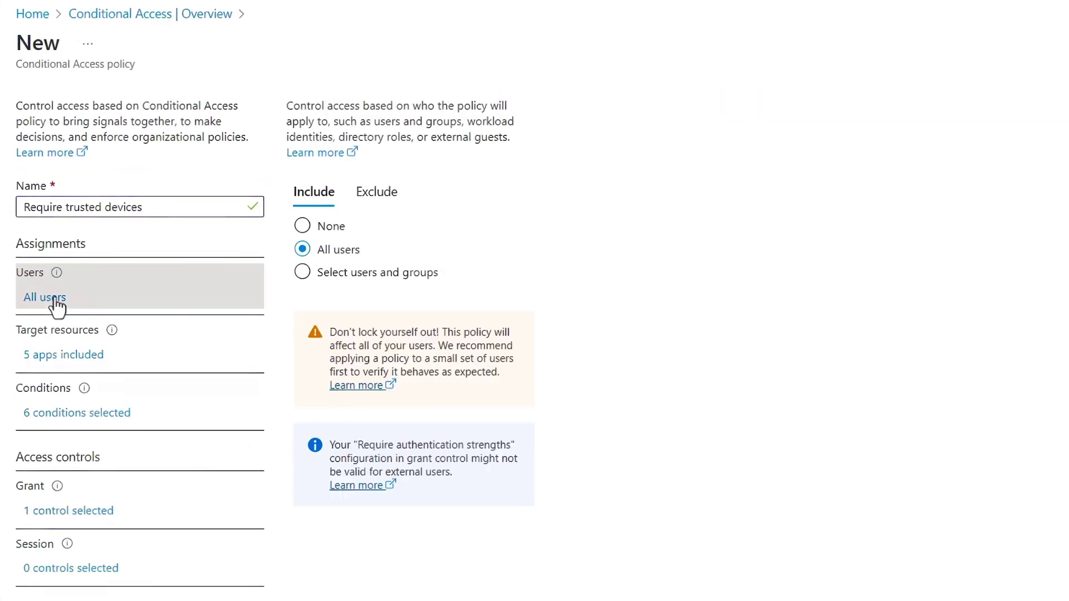
click(64, 354)
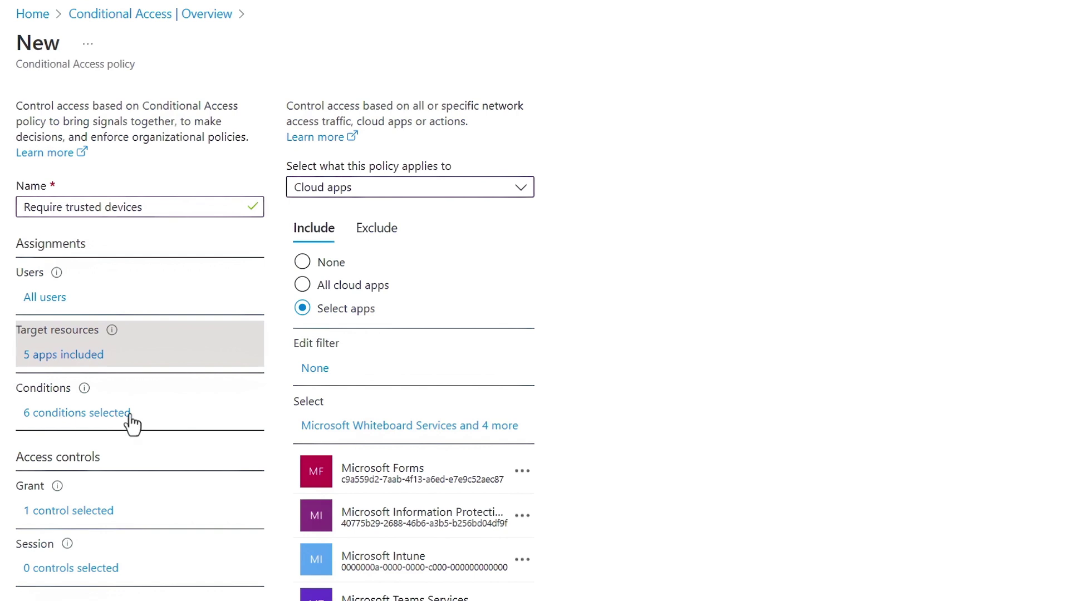
click(109, 419)
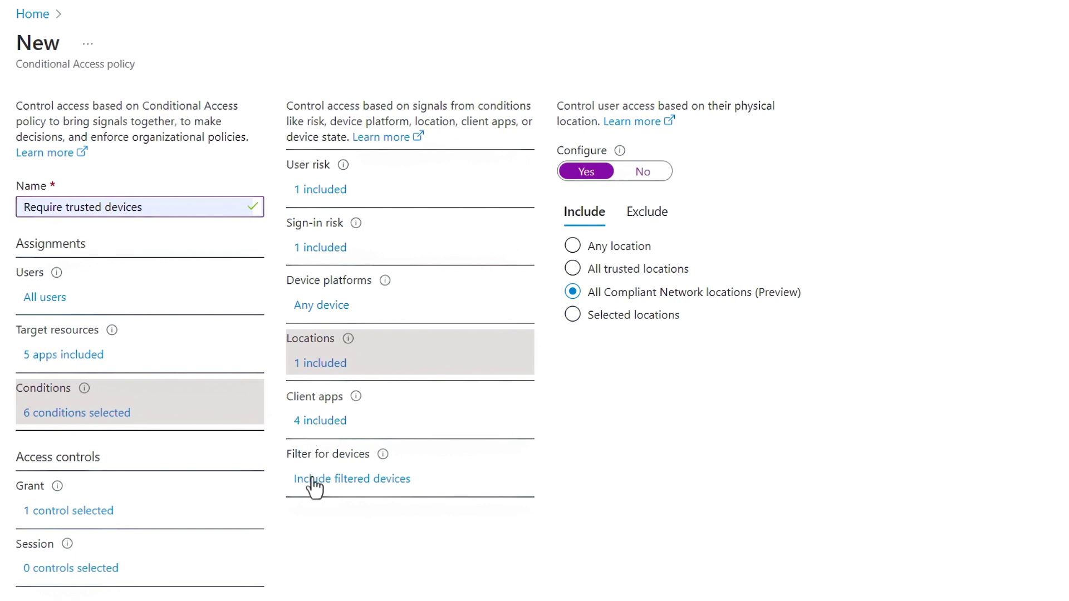
click(313, 480)
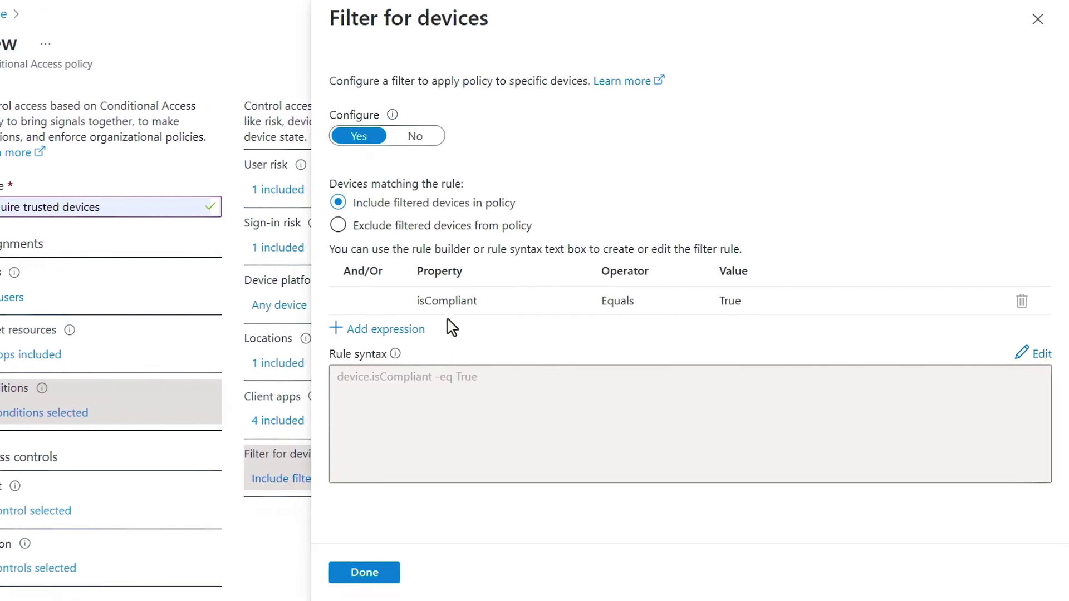
click(451, 311)
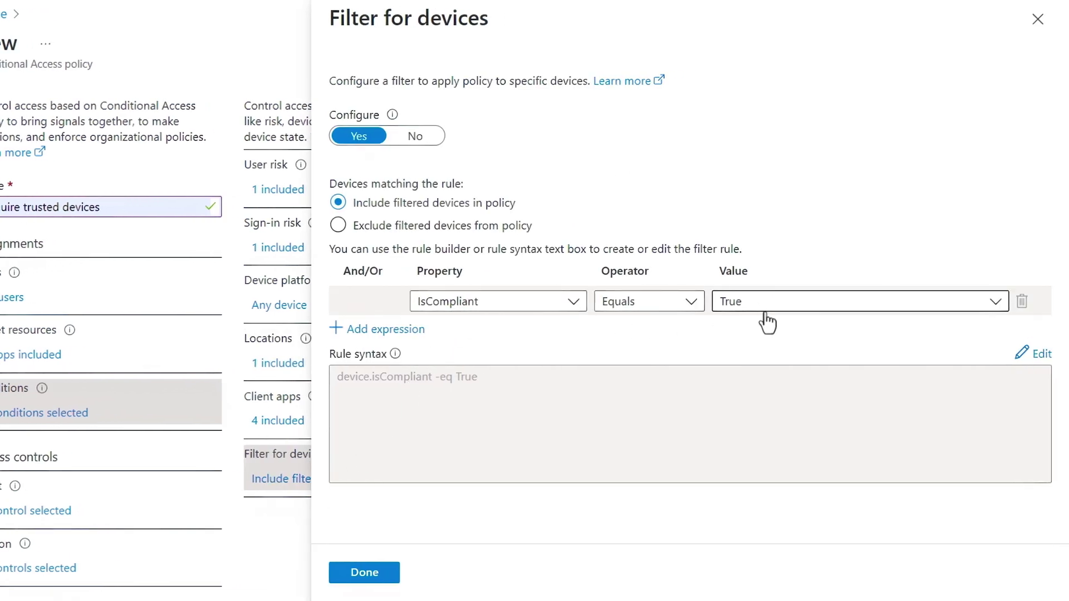
click(701, 341)
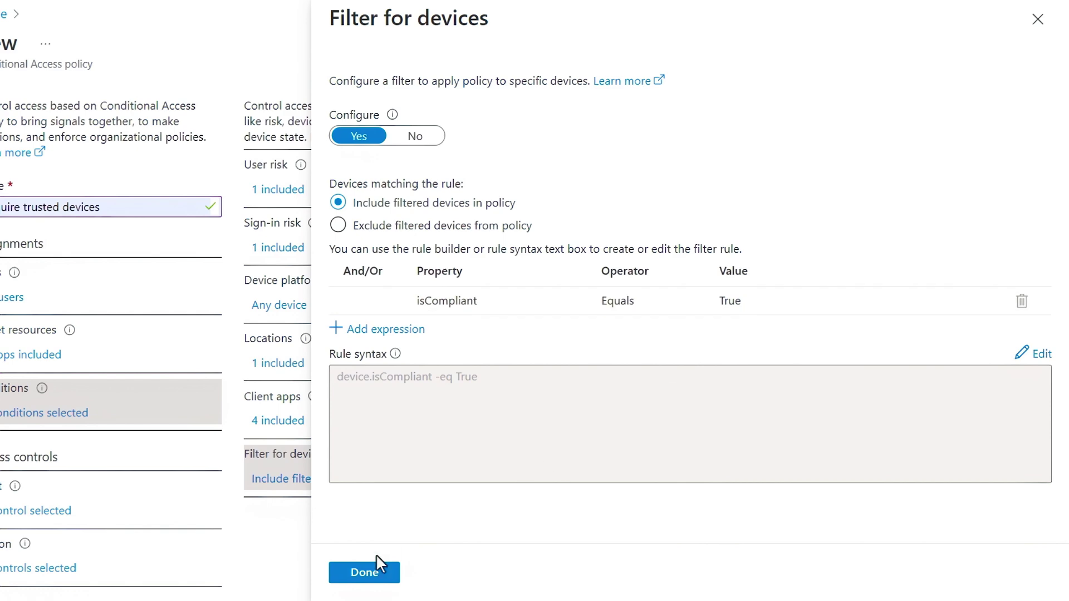
click(360, 573)
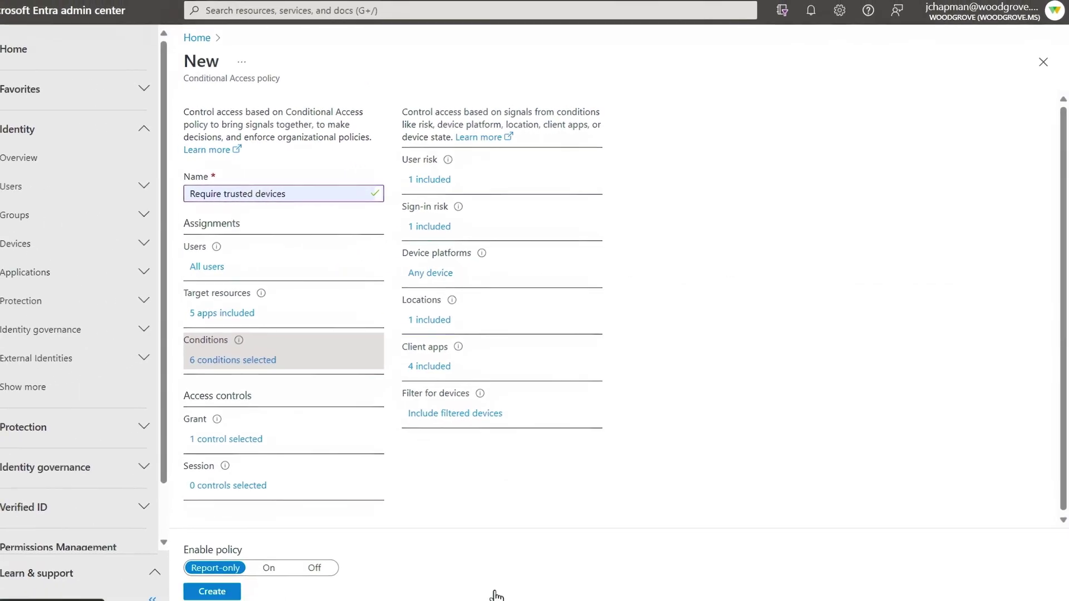
- Check that the Grant control requires a multifactor authentication strength
click(268, 439)
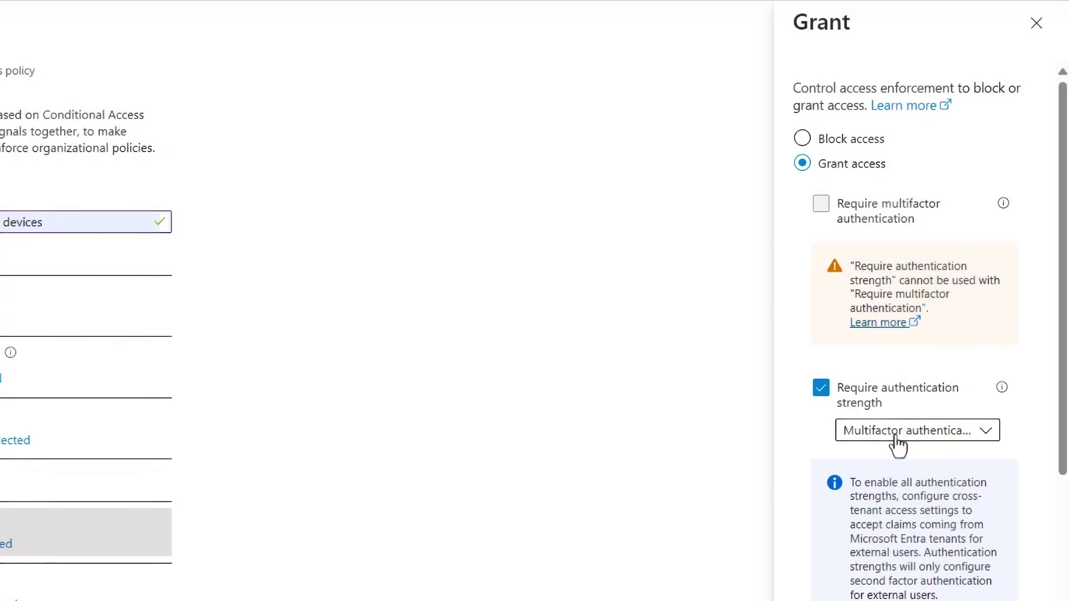
click(897, 438)
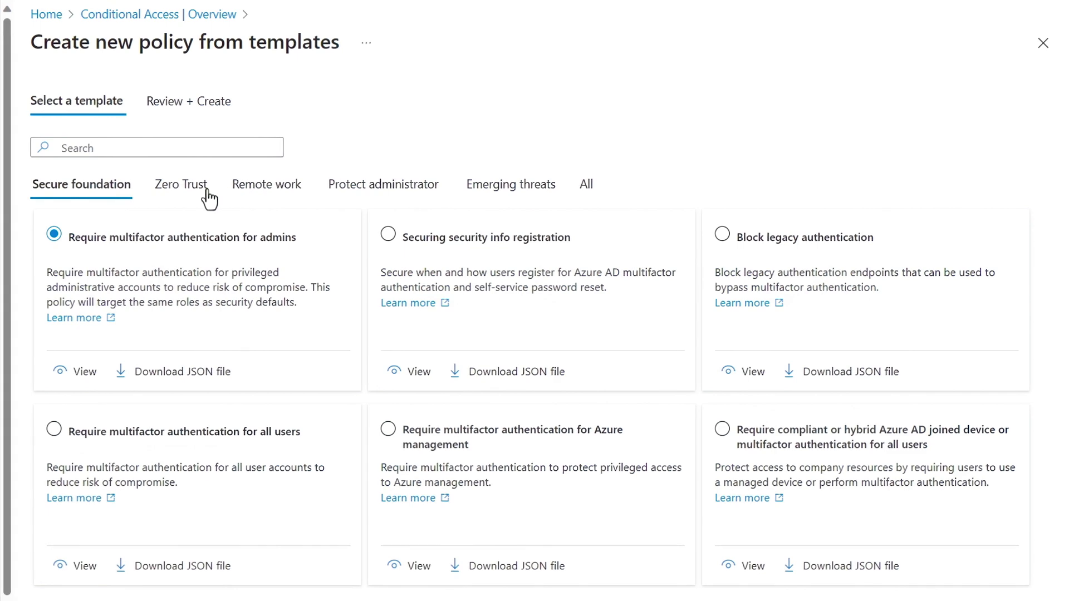
- Preview the MFA-for-all-users template, then download and review its JSON file
click(101, 196)
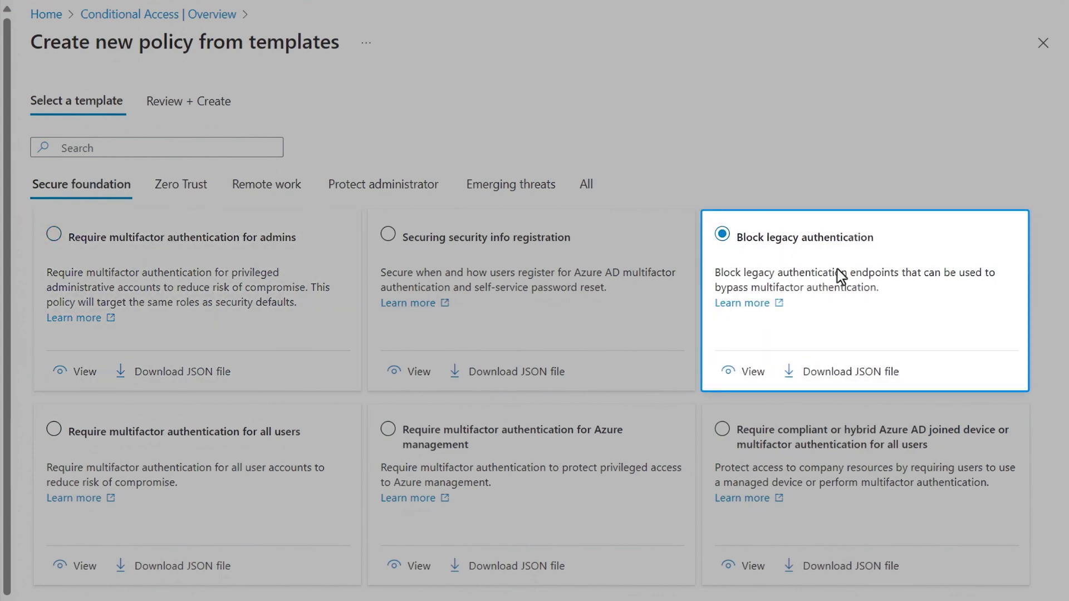
click(110, 447)
click(78, 565)
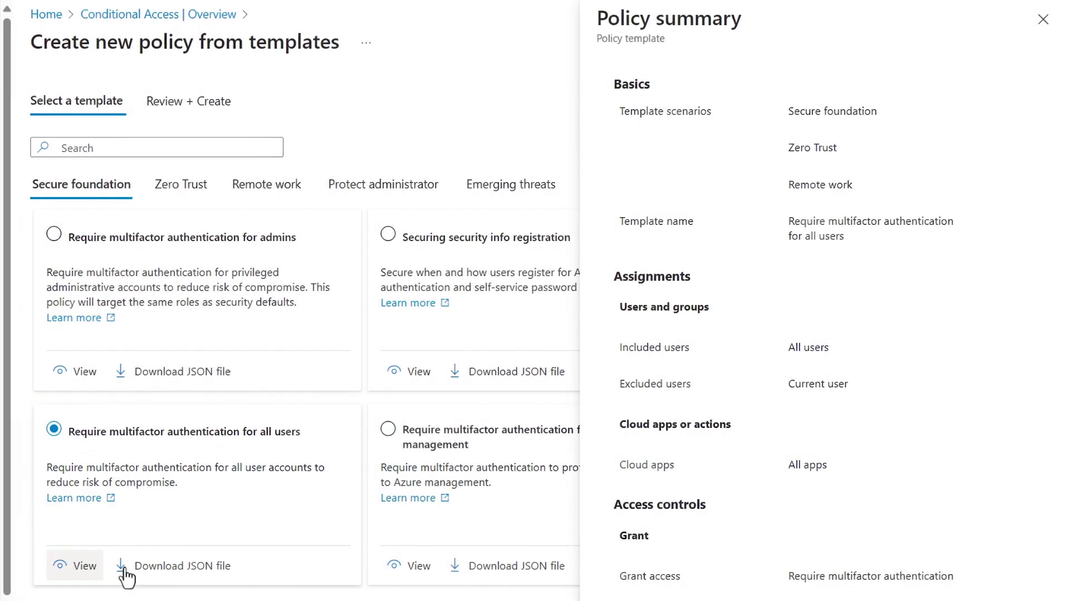
click(153, 565)
click(720, 66)
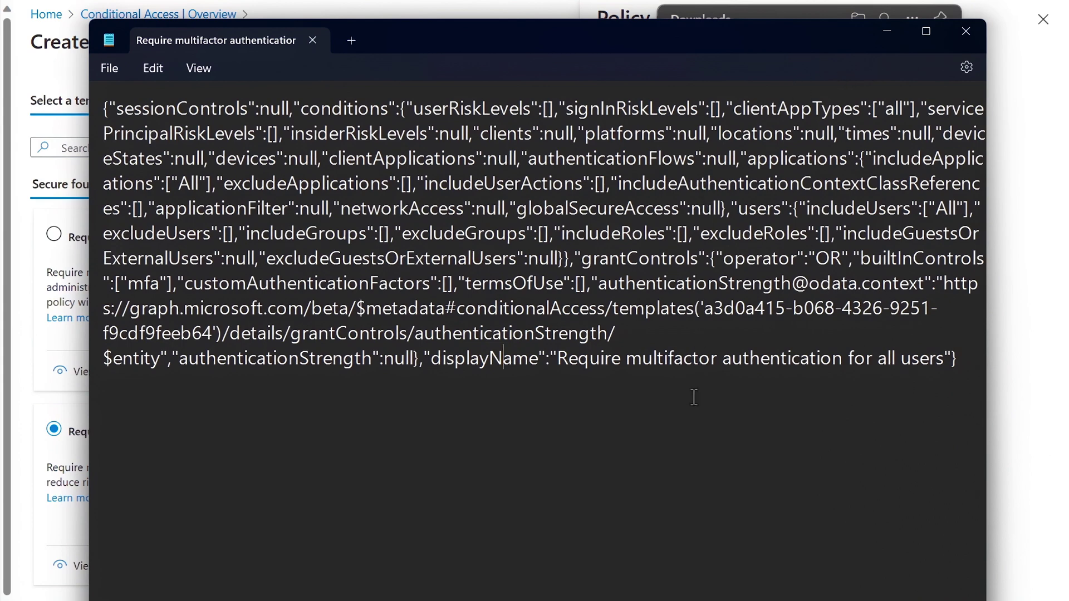
click(967, 31)
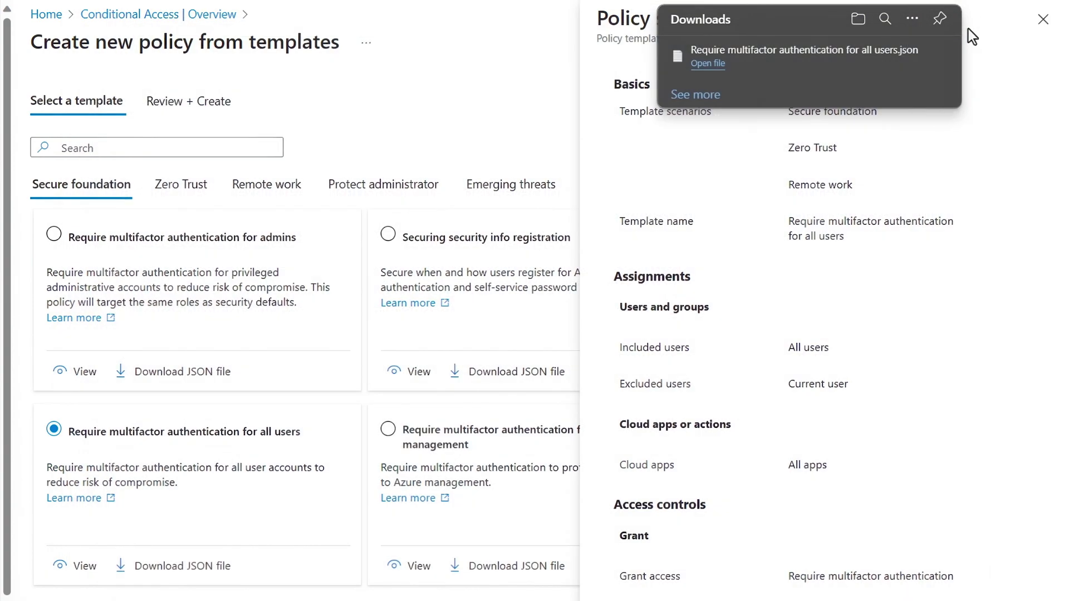
click(1034, 33)
- Create the admin MFA policy in report-only mode and open it from the Policies list
click(277, 239)
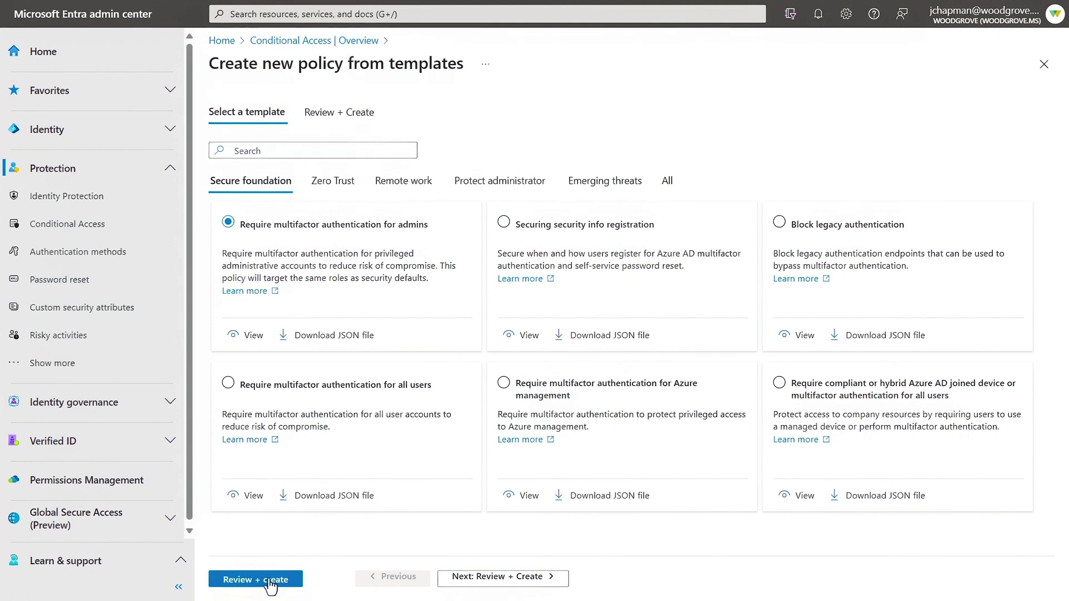
click(270, 584)
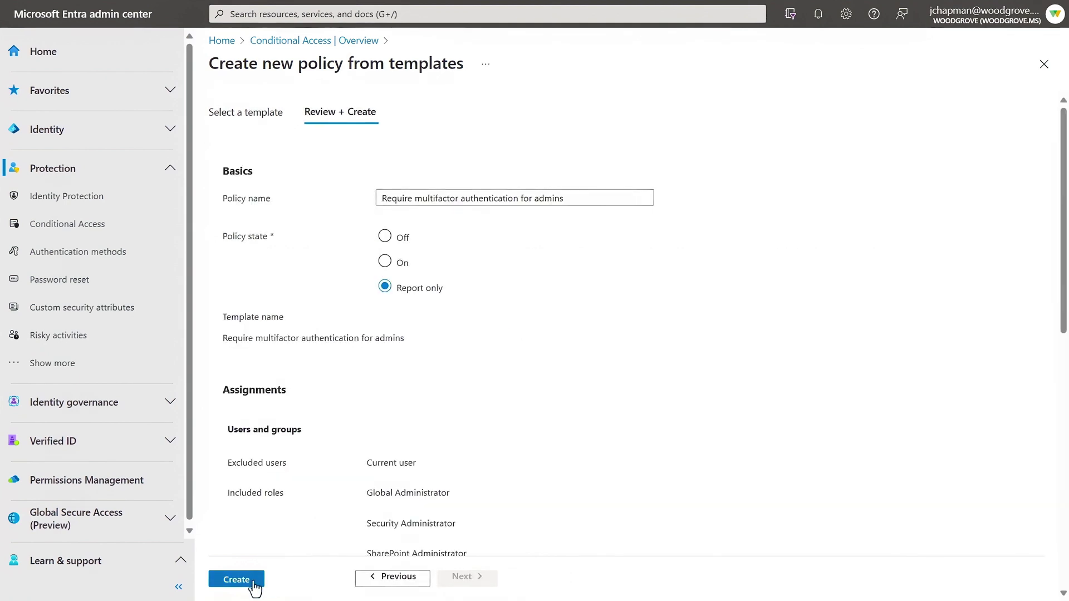
click(254, 582)
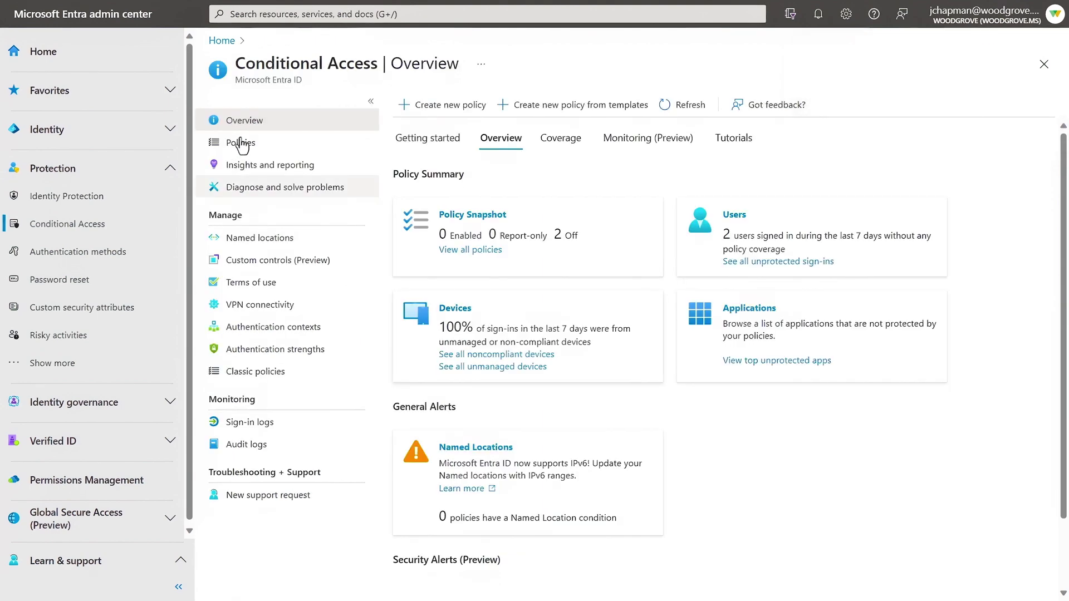
click(259, 143)
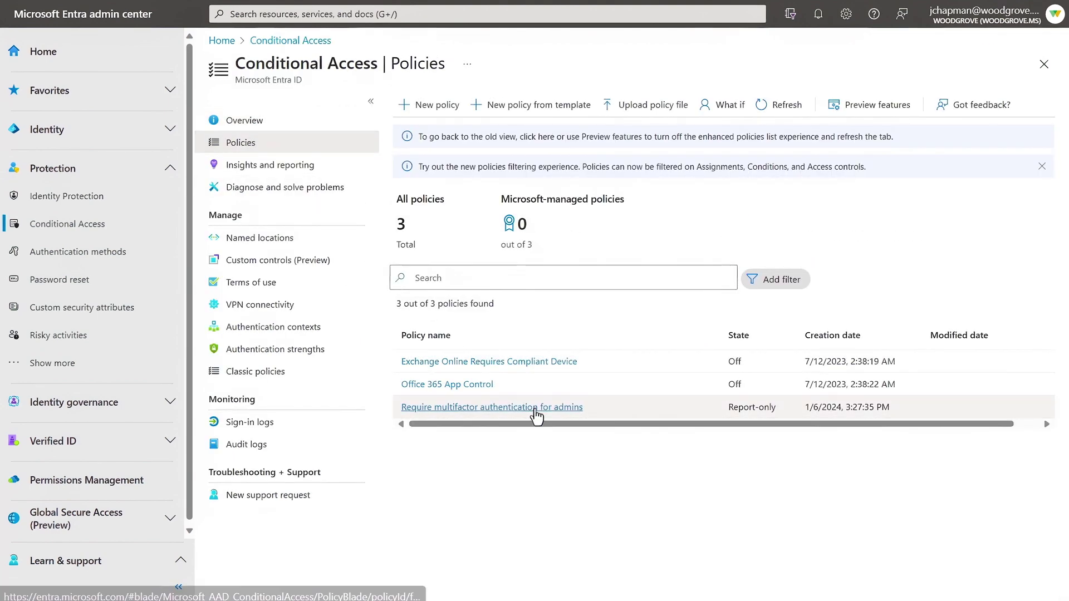
click(534, 411)
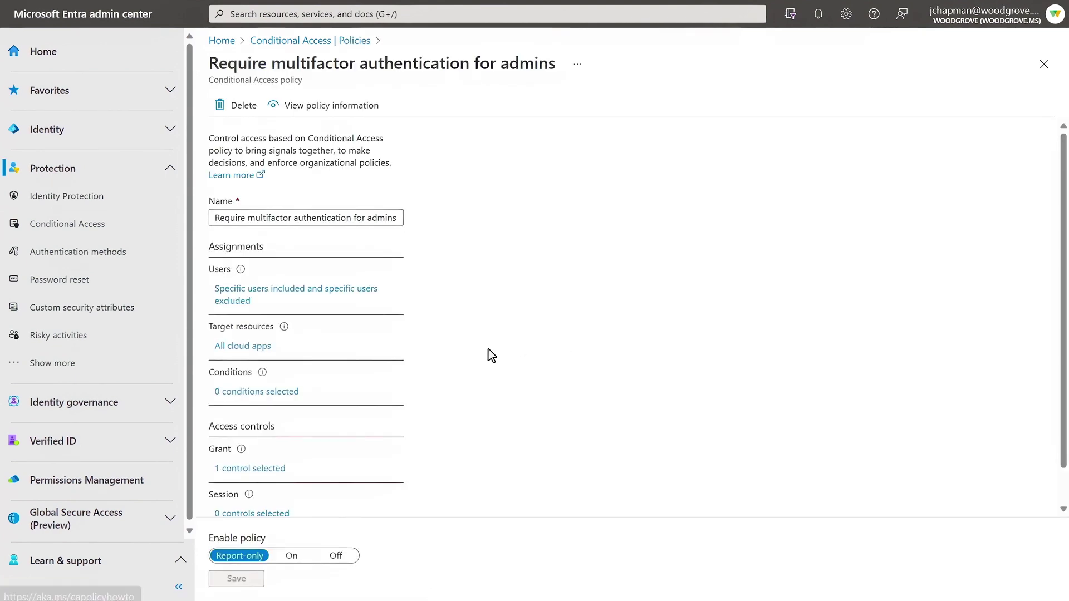